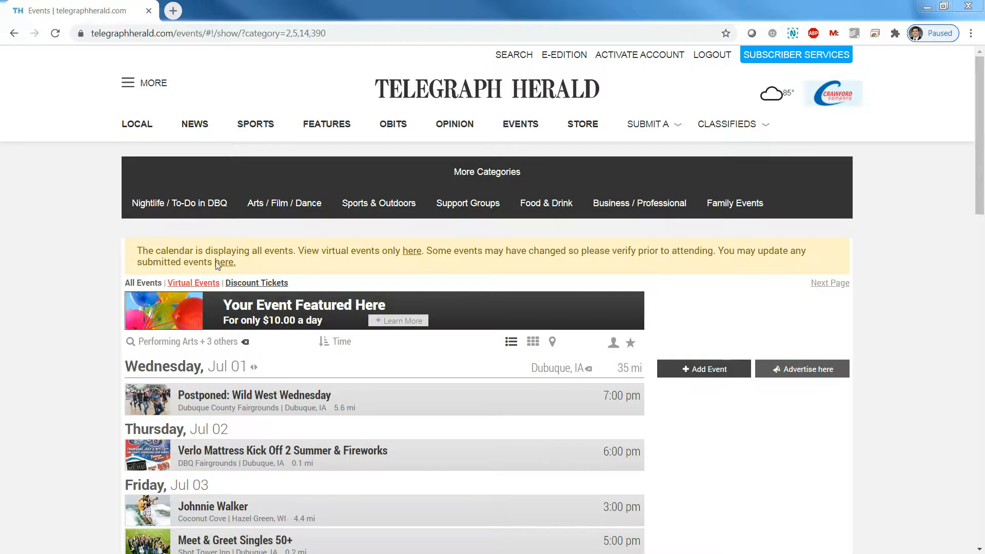
Filter the events calendar to Support Groups and scroll down the list
{"action": "left_click", "coordinate": [468, 203]}
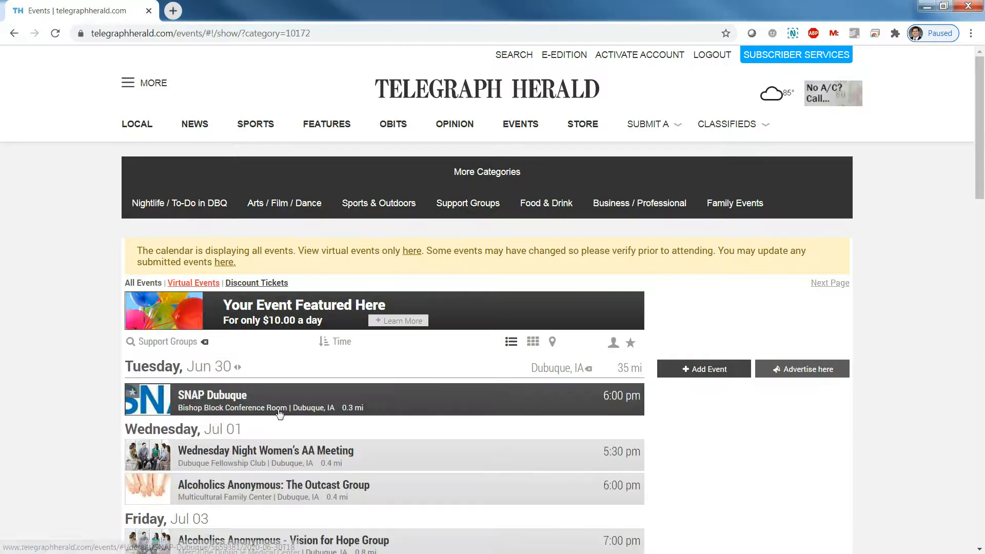
{"action": "scroll", "coordinate": [299, 417], "scroll_direction": "down", "scroll_amount": 3}
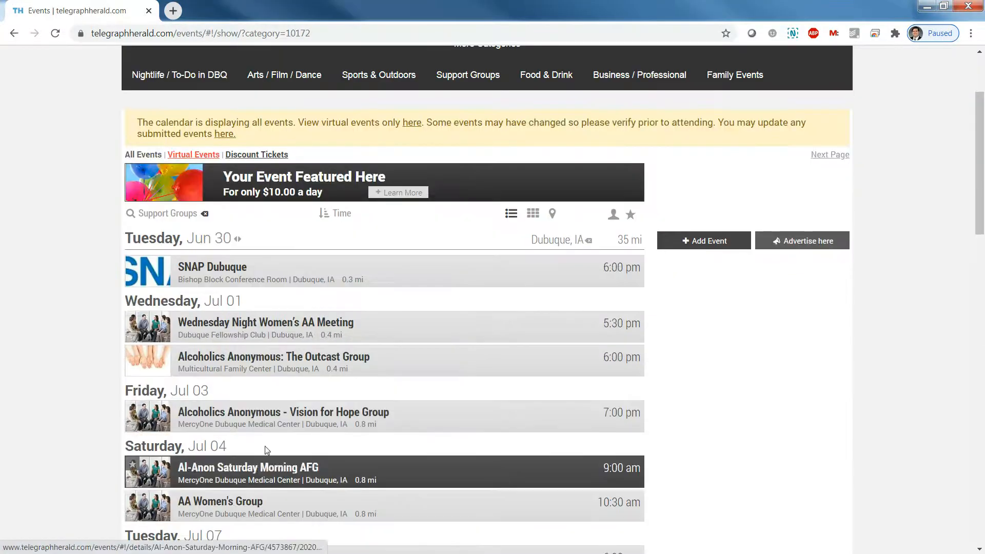
Open the Alcoholics Anonymous - Vision for Hope Group event and edit it after logging in with Facebook
{"action": "left_click", "coordinate": [260, 419]}
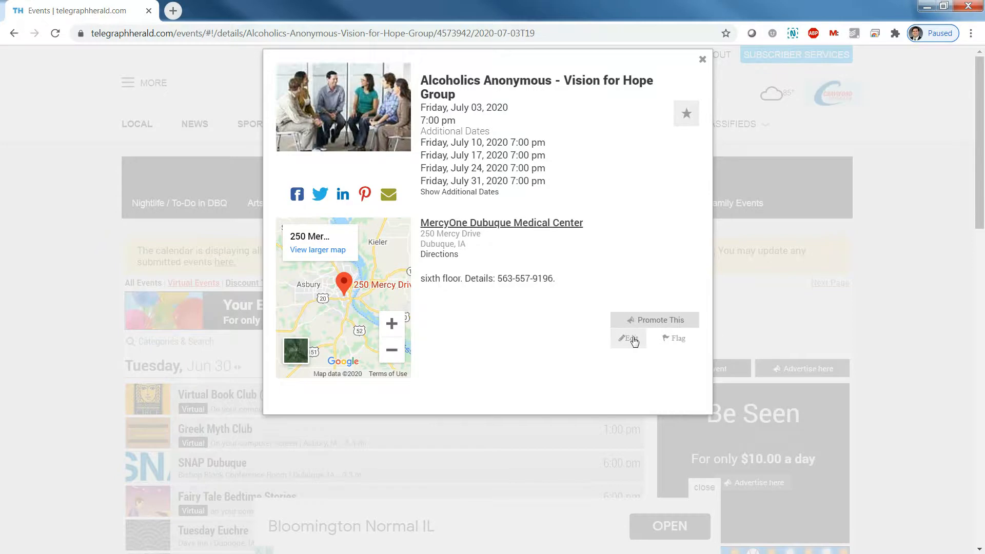
{"action": "left_click", "coordinate": [631, 339]}
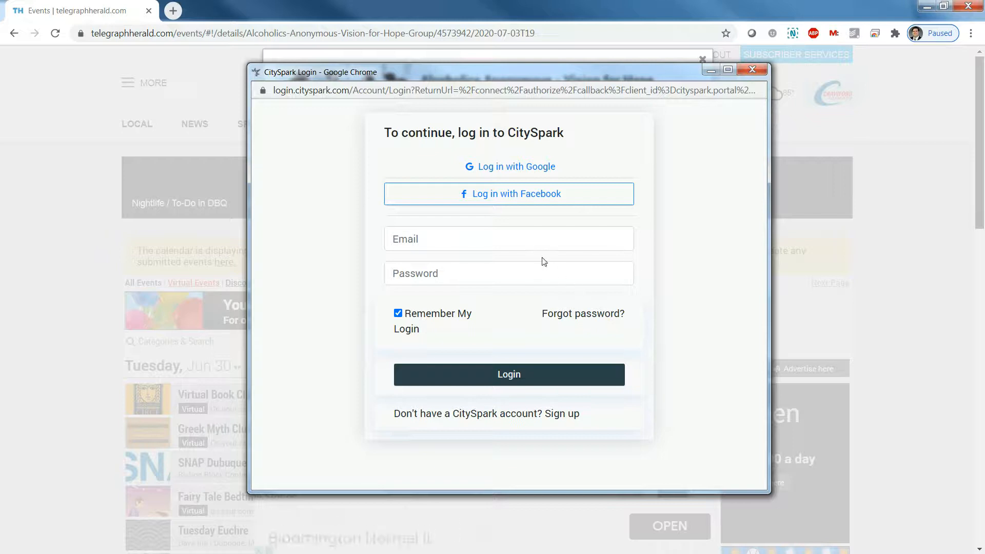
{"action": "left_click", "coordinate": [502, 198]}
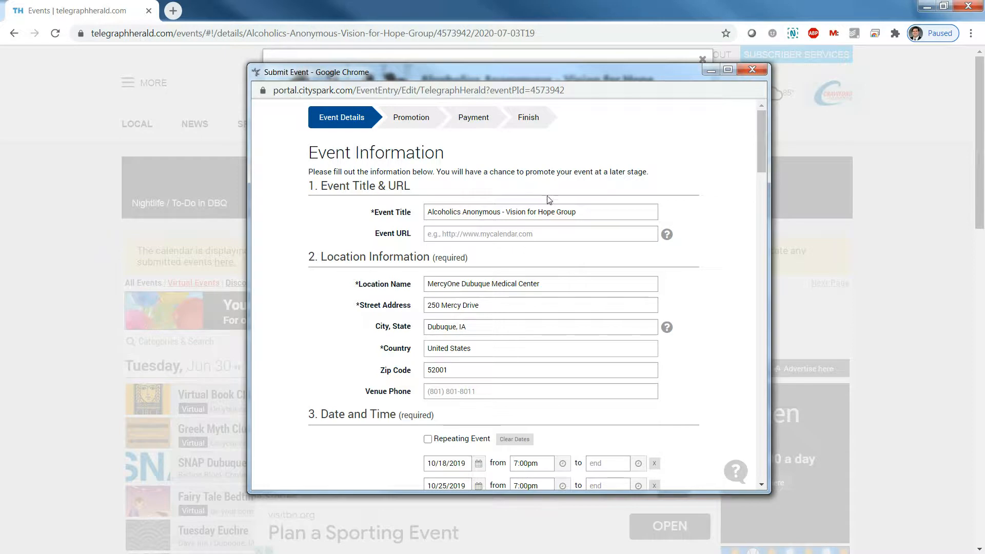
Remove the 10/18/2019 and 10/25/2019 dates from the event's date list
{"action": "scroll", "coordinate": [685, 338], "scroll_direction": "down", "scroll_amount": 4}
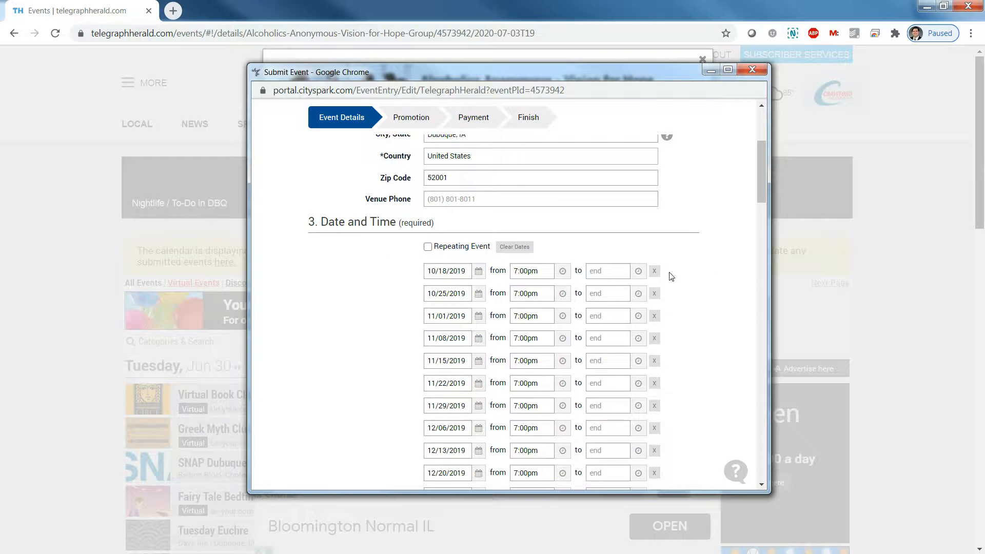
{"action": "left_click", "coordinate": [654, 271]}
{"action": "left_click", "coordinate": [654, 270]}
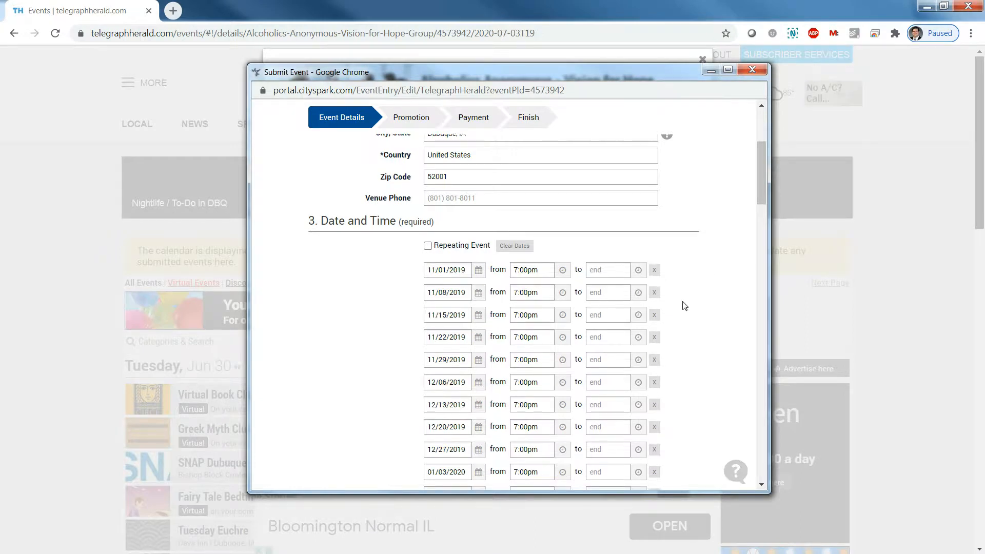
Select the description text and scroll down to Event Contact Info and the Next button
{"action": "scroll", "coordinate": [685, 306], "scroll_direction": "down", "scroll_amount": 15}
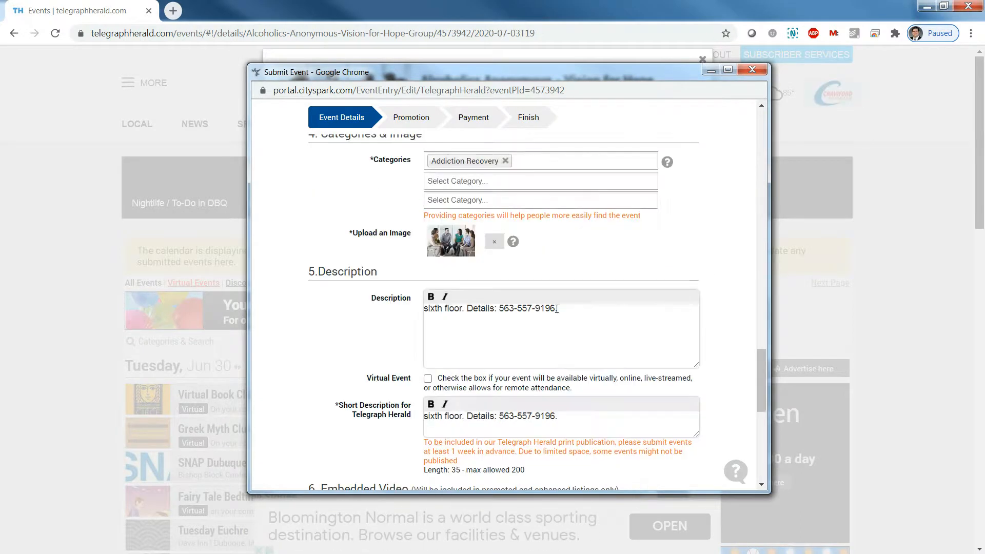
{"action": "triple_click", "coordinate": [553, 305]}
{"action": "scroll", "coordinate": [493, 313], "scroll_direction": "up", "scroll_amount": 1}
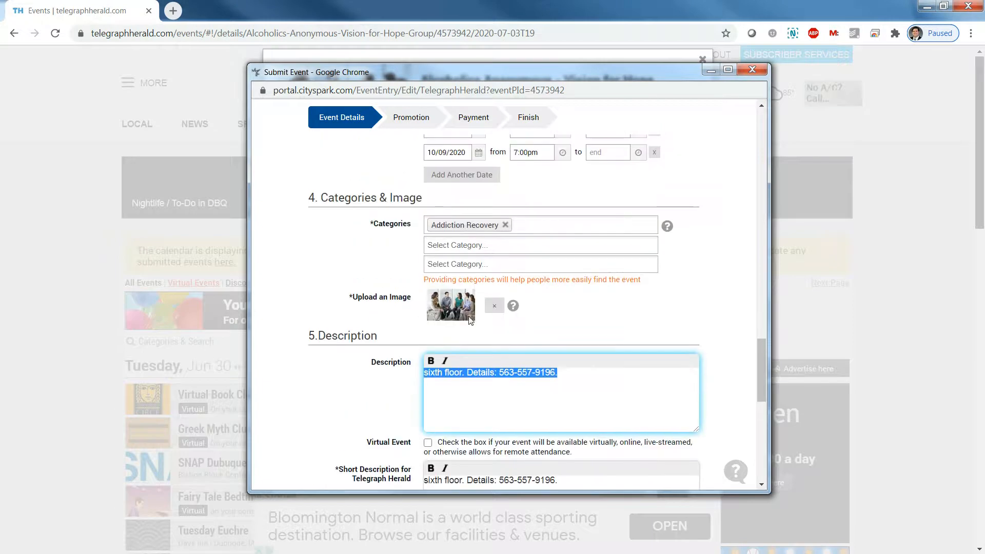
{"action": "scroll", "coordinate": [671, 391], "scroll_direction": "down", "scroll_amount": 7}
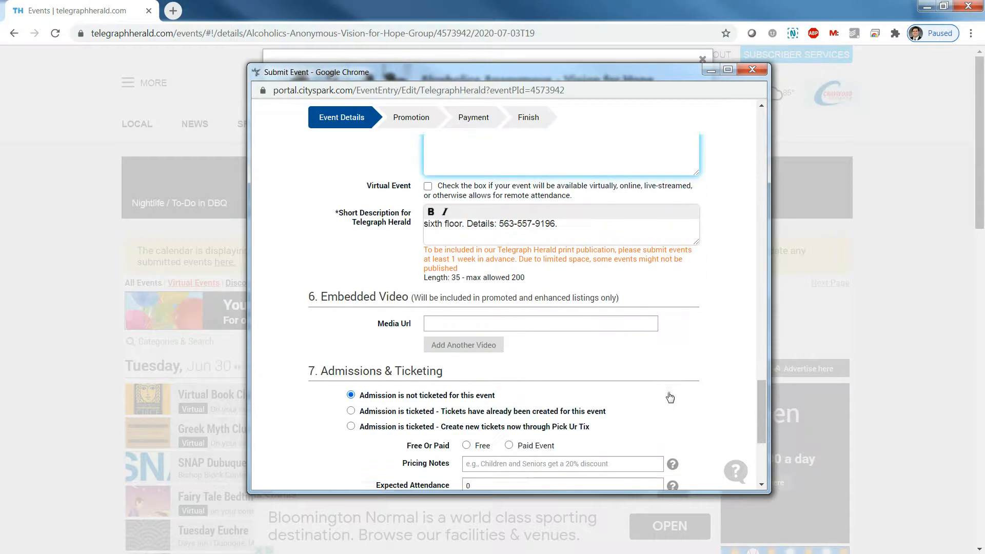
{"action": "scroll", "coordinate": [667, 397], "scroll_direction": "down", "scroll_amount": 2}
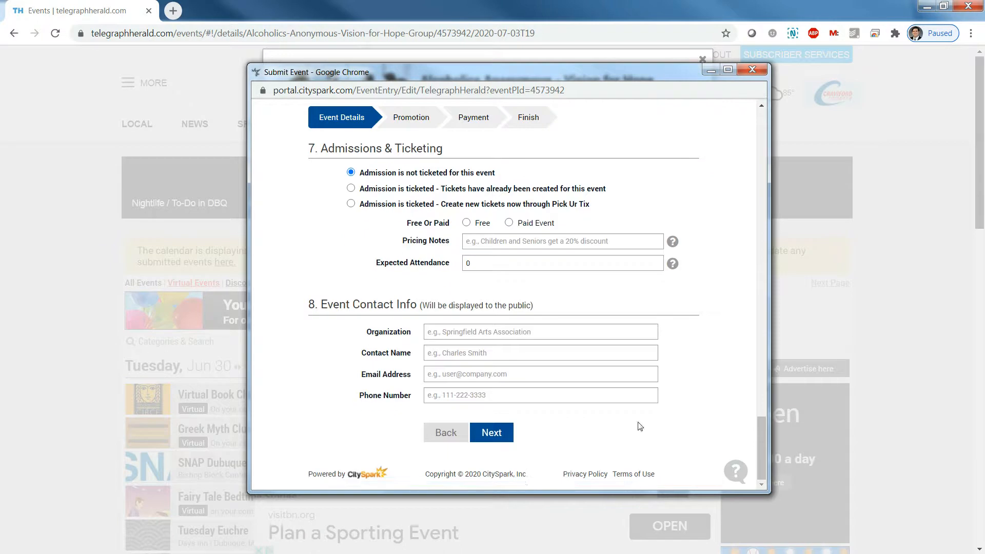
Go to the Review Event Information page and agree to the Terms and Conditions
{"action": "left_click", "coordinate": [491, 434]}
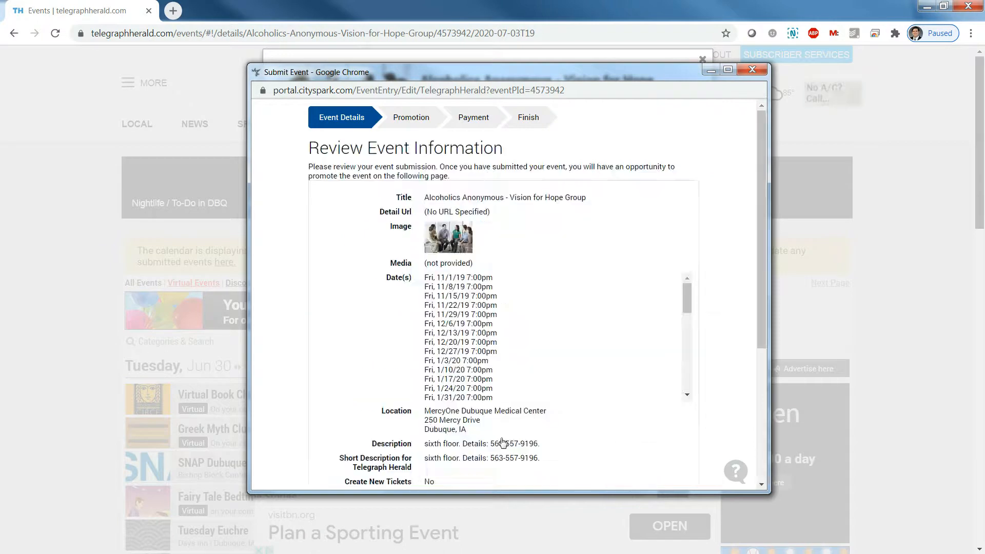
{"action": "scroll", "coordinate": [615, 390], "scroll_direction": "down", "scroll_amount": 8}
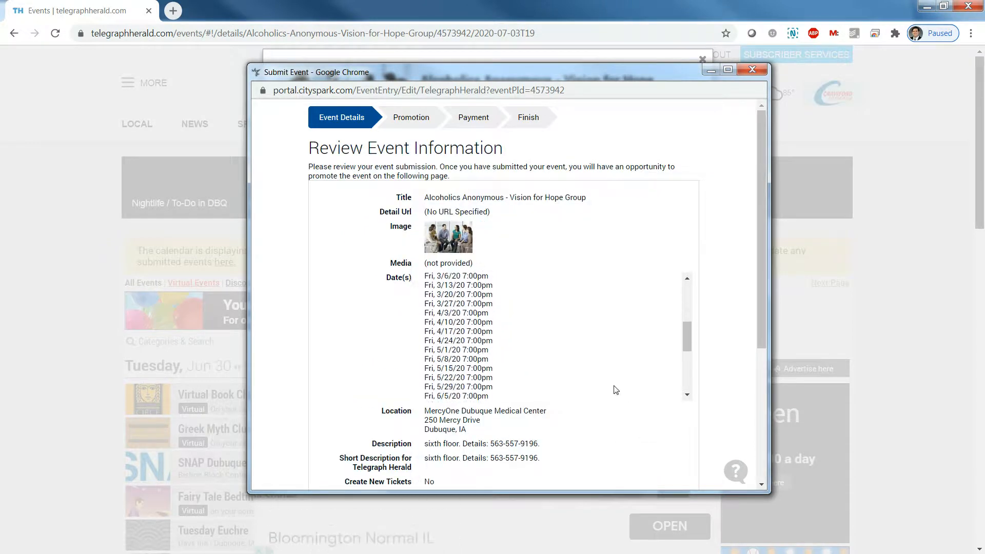
{"action": "scroll", "coordinate": [714, 391], "scroll_direction": "down", "scroll_amount": 4}
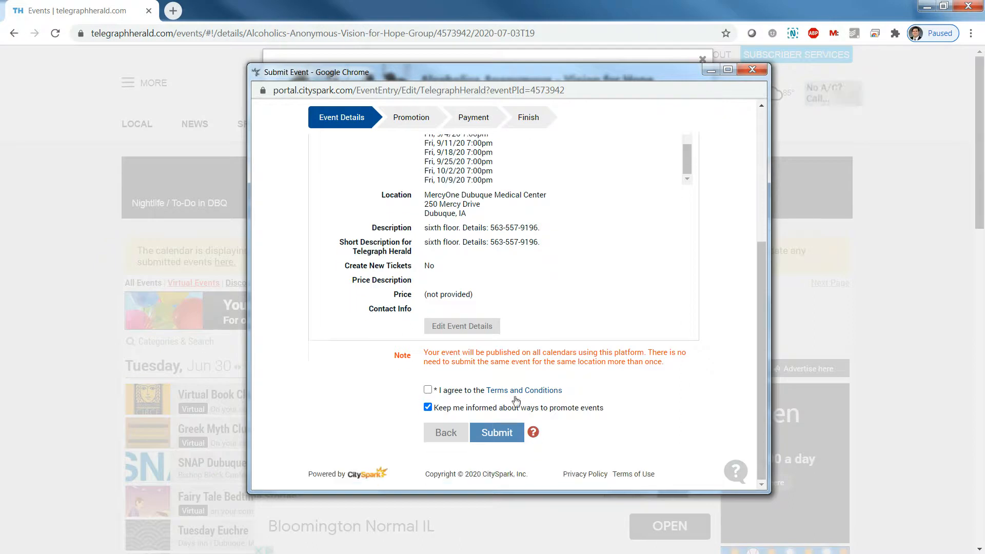
{"action": "left_click", "coordinate": [429, 391]}
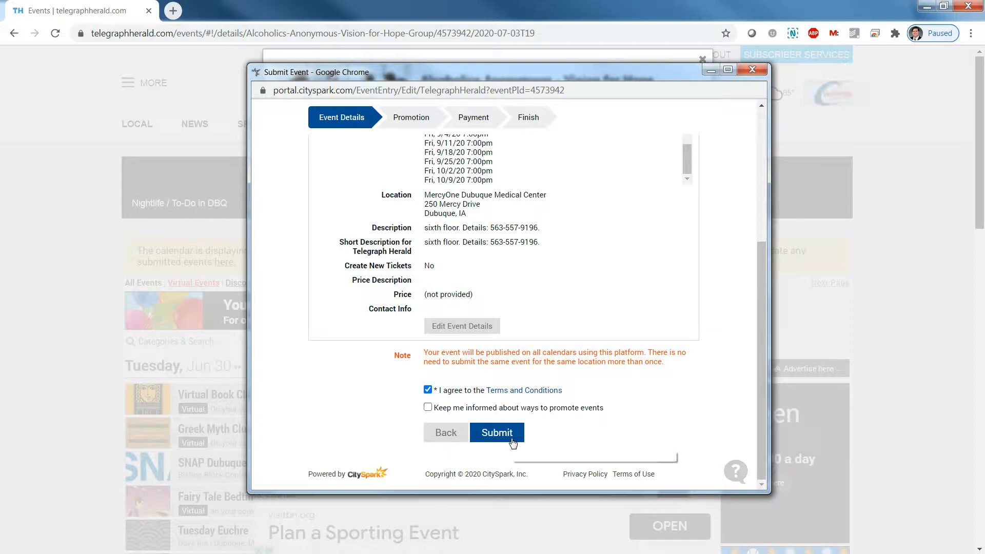
{"action": "scroll", "coordinate": [509, 437], "scroll_direction": "up", "scroll_amount": 5}
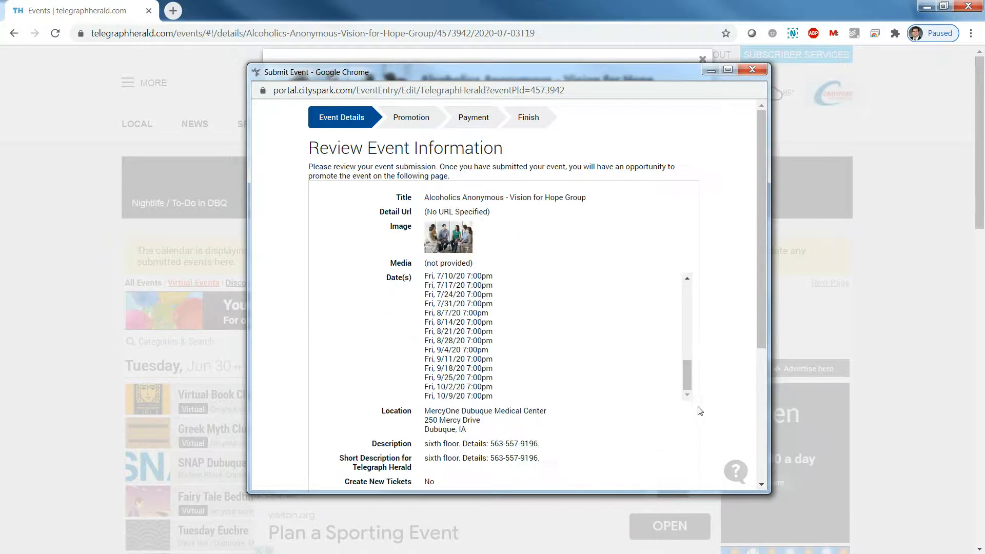
{"action": "scroll", "coordinate": [701, 413], "scroll_direction": "down", "scroll_amount": 5}
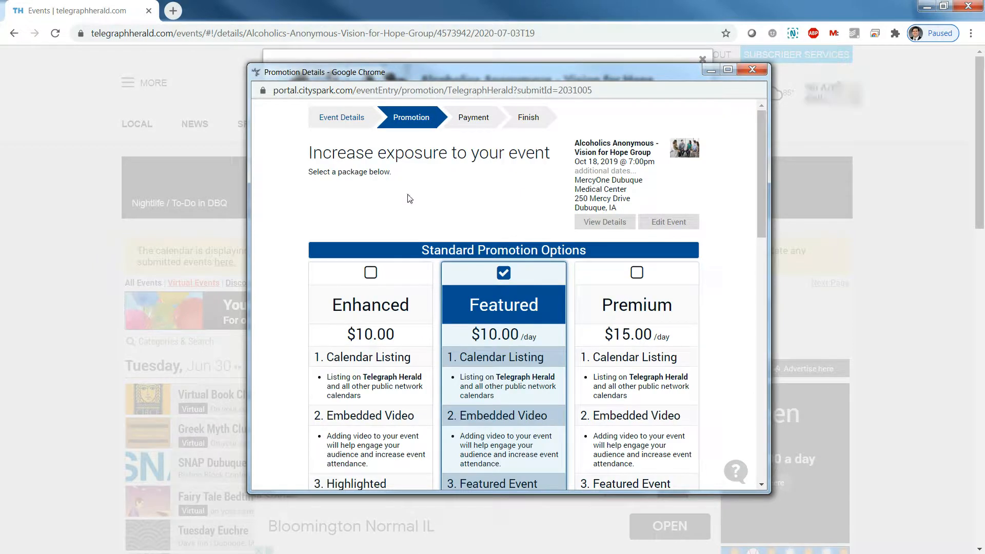
Choose 'No thanks, I want a free basic listing' and complete the submission
{"action": "scroll", "coordinate": [429, 190], "scroll_direction": "down", "scroll_amount": 1}
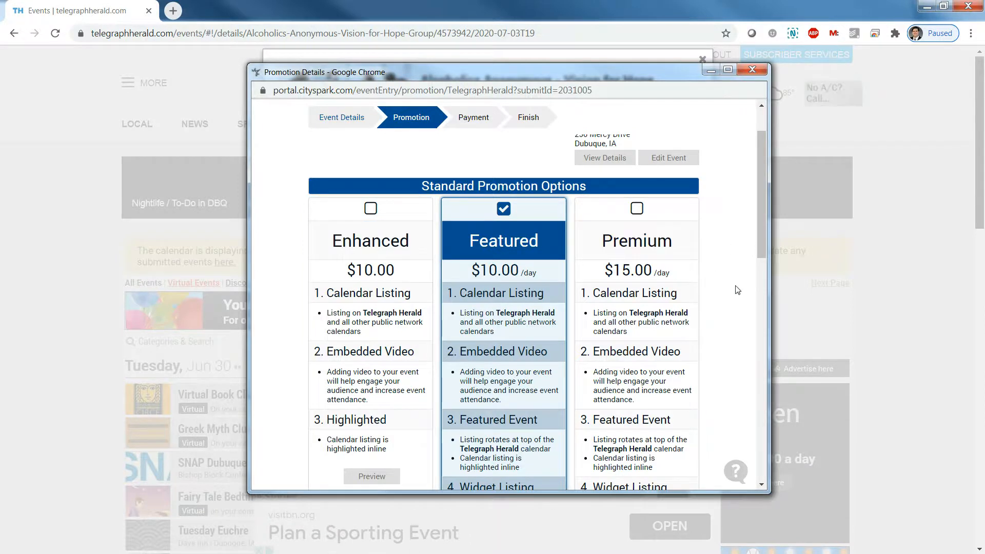
{"action": "scroll", "coordinate": [733, 291], "scroll_direction": "down", "scroll_amount": 9}
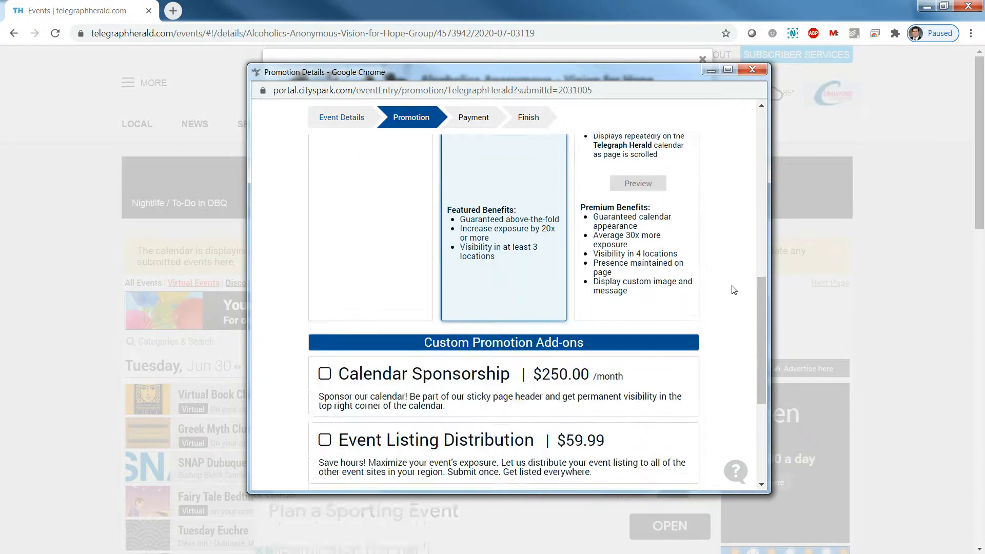
{"action": "scroll", "coordinate": [733, 290], "scroll_direction": "down", "scroll_amount": 1}
{"action": "scroll", "coordinate": [733, 290], "scroll_direction": "down", "scroll_amount": 3}
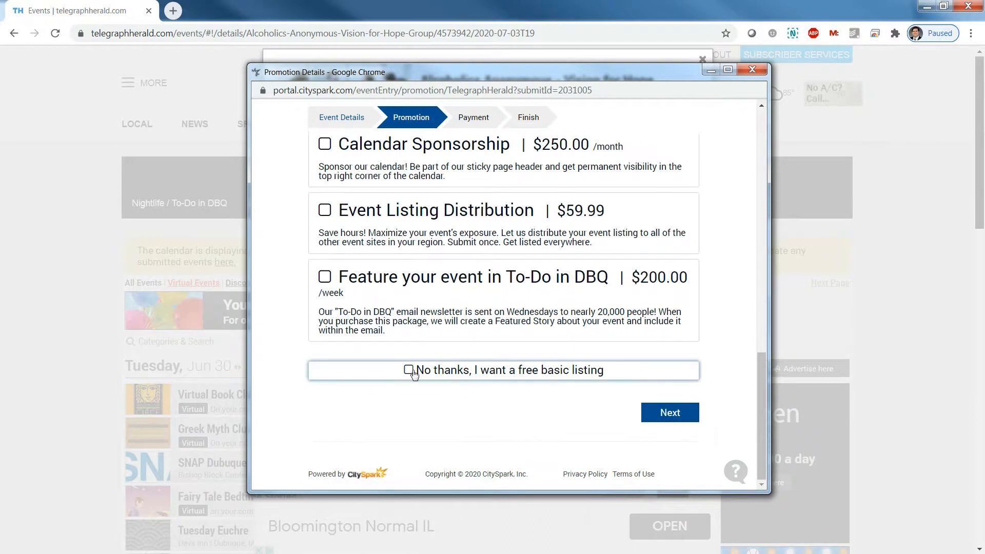
{"action": "left_click", "coordinate": [410, 370]}
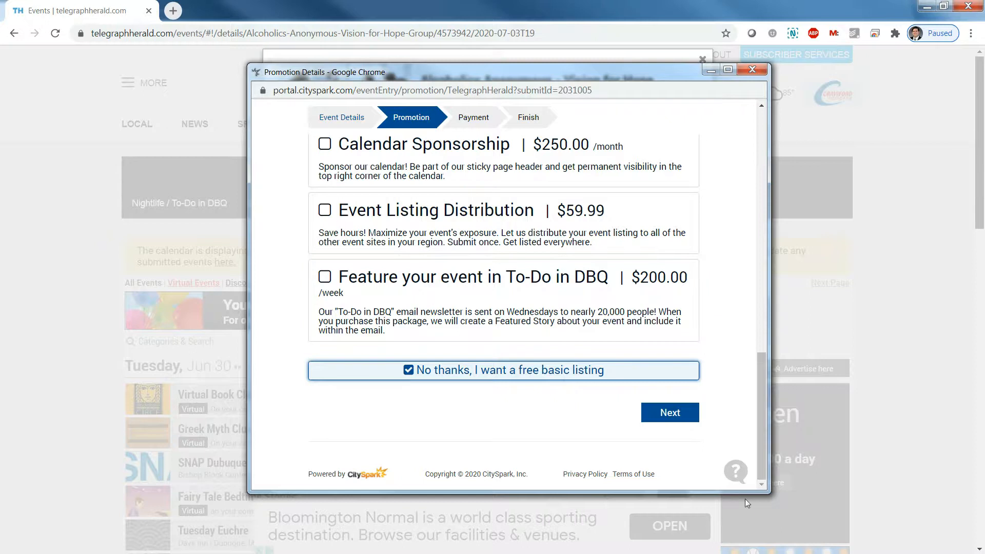
{"action": "left_click", "coordinate": [672, 416]}
{"action": "scroll", "coordinate": [600, 395], "scroll_direction": "down", "scroll_amount": 2}
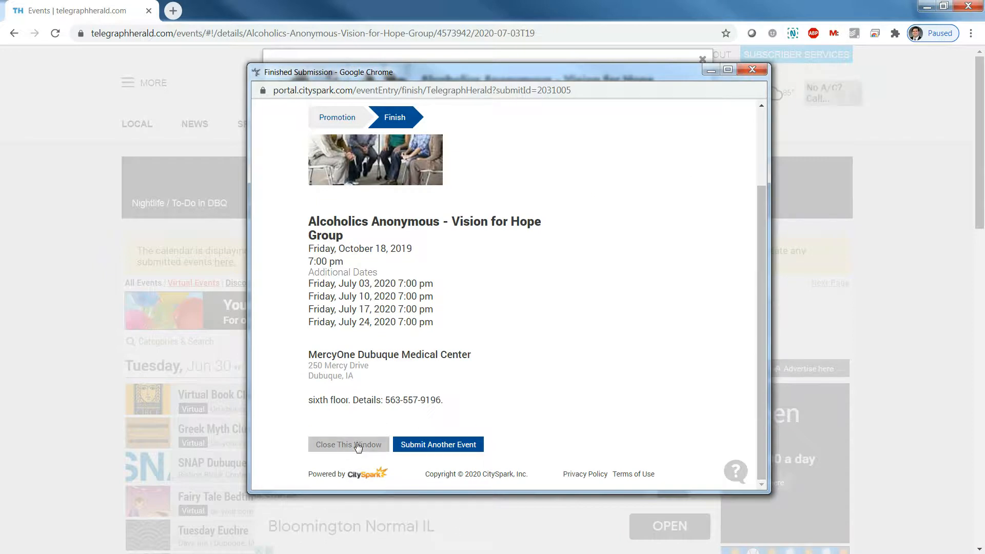
Close the finished submission window and event details, then reload the events page
{"action": "left_click", "coordinate": [327, 444]}
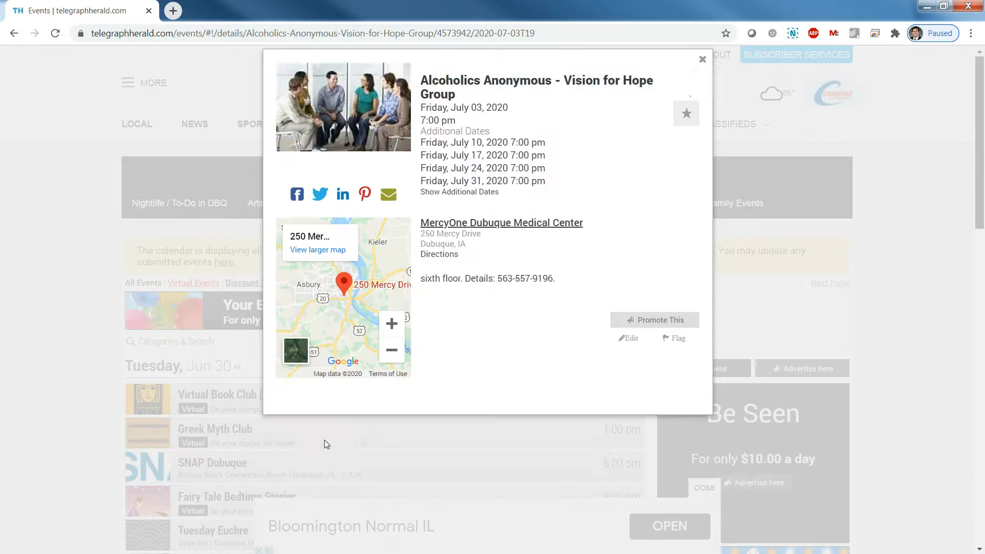
{"action": "left_click", "coordinate": [702, 60]}
{"action": "mouse_move", "coordinate": [642, 277]}
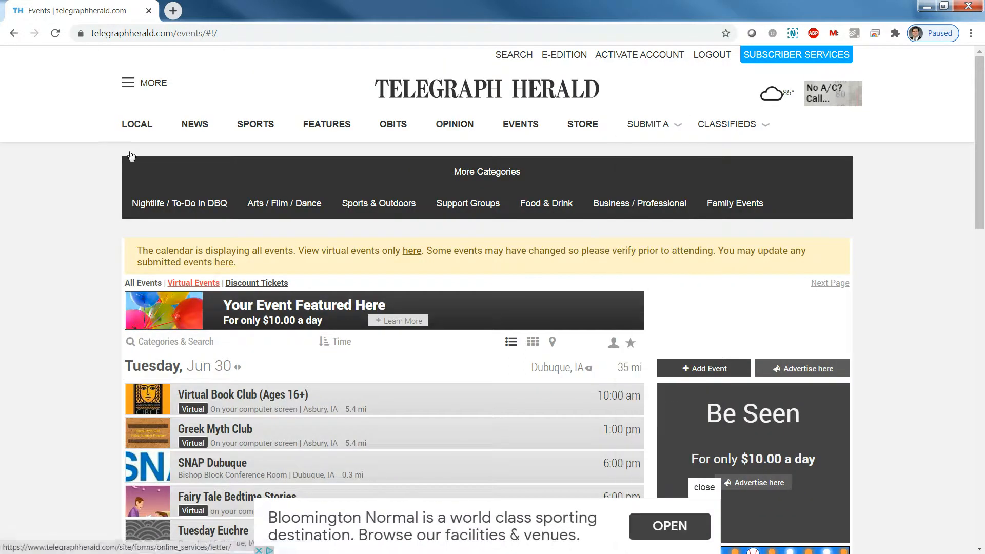
{"action": "double_click", "coordinate": [212, 37]}
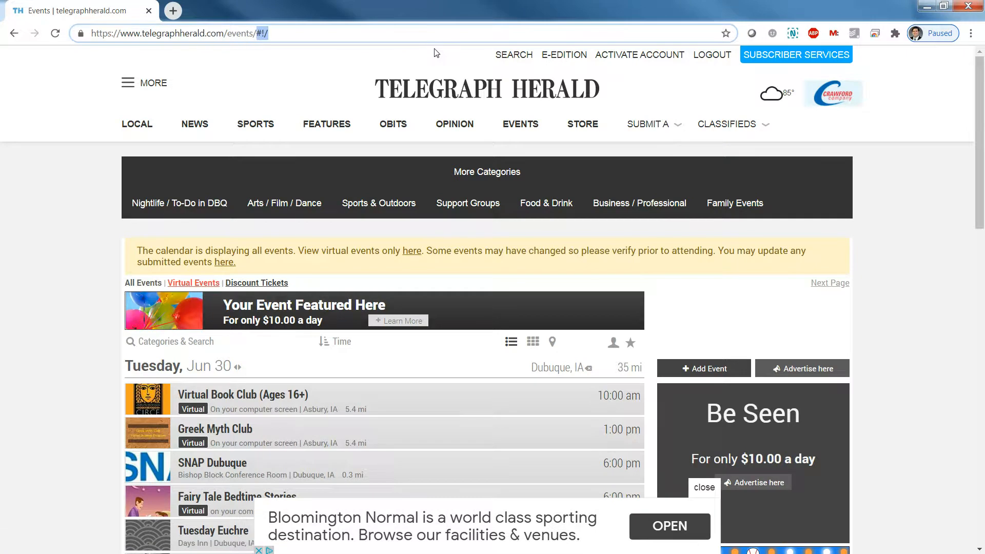
{"action": "key", "text": "Return"}
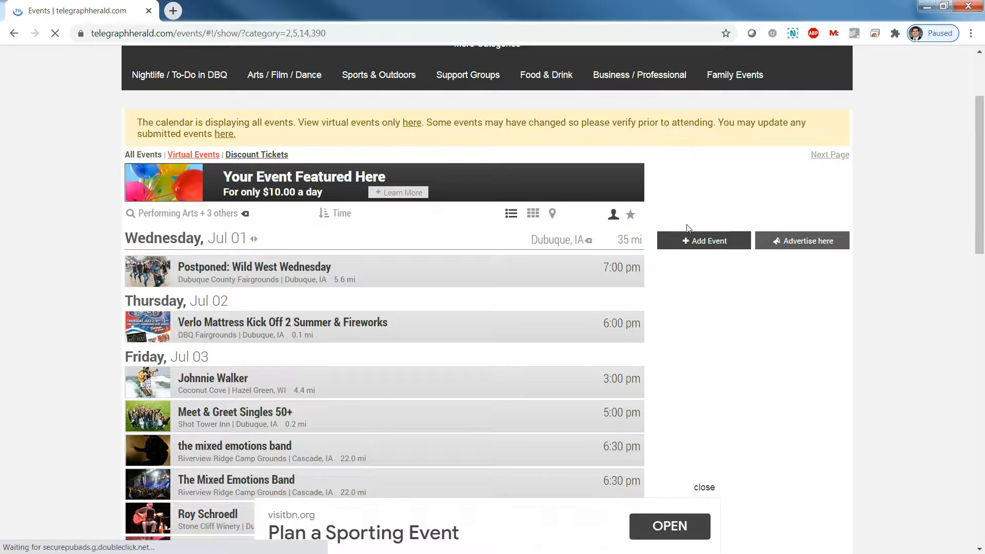
Start a new event submission and enter 'Johnnie' as the event title
{"action": "left_click", "coordinate": [697, 248]}
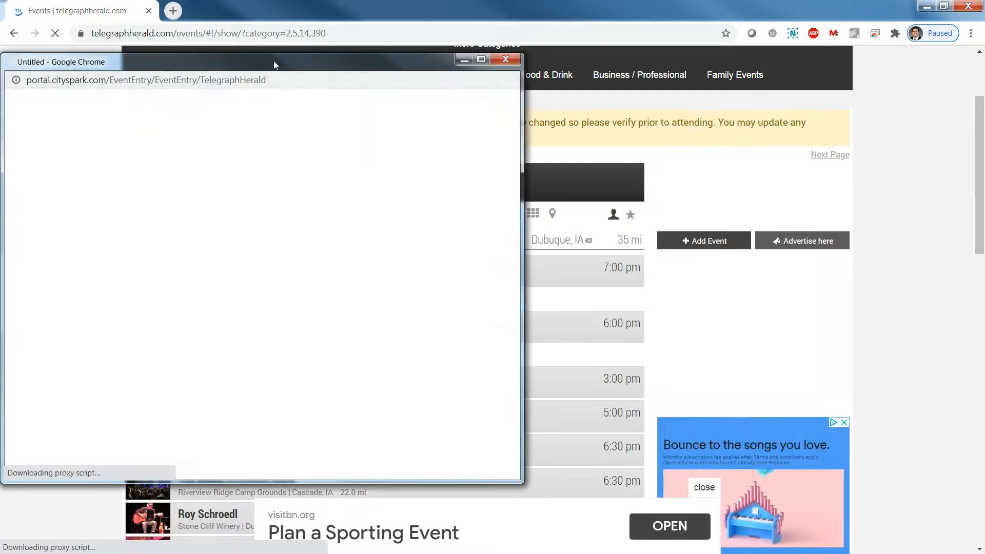
{"action": "left_click_drag", "start_coordinate": [273, 60], "coordinate": [485, 83]}
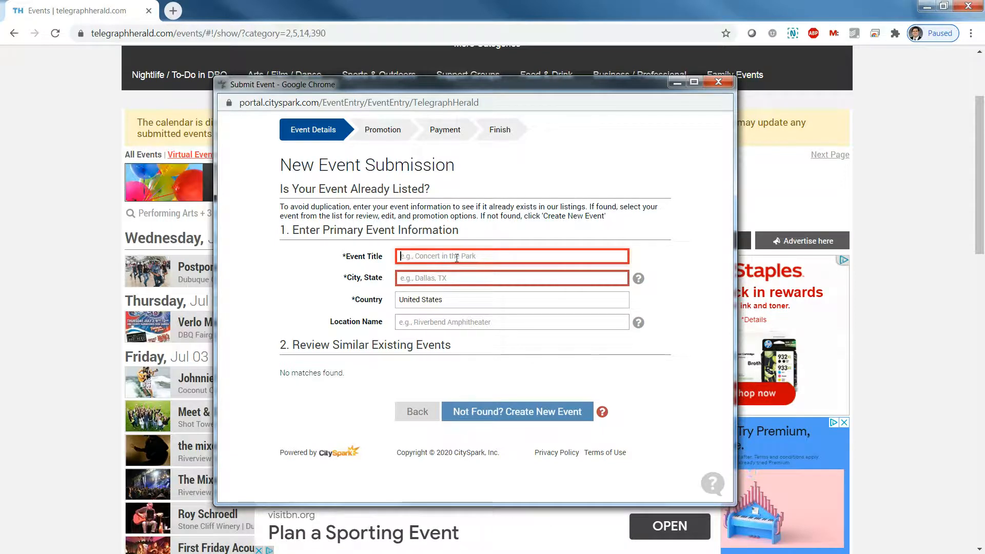
{"action": "type", "text": "Johnnie"}
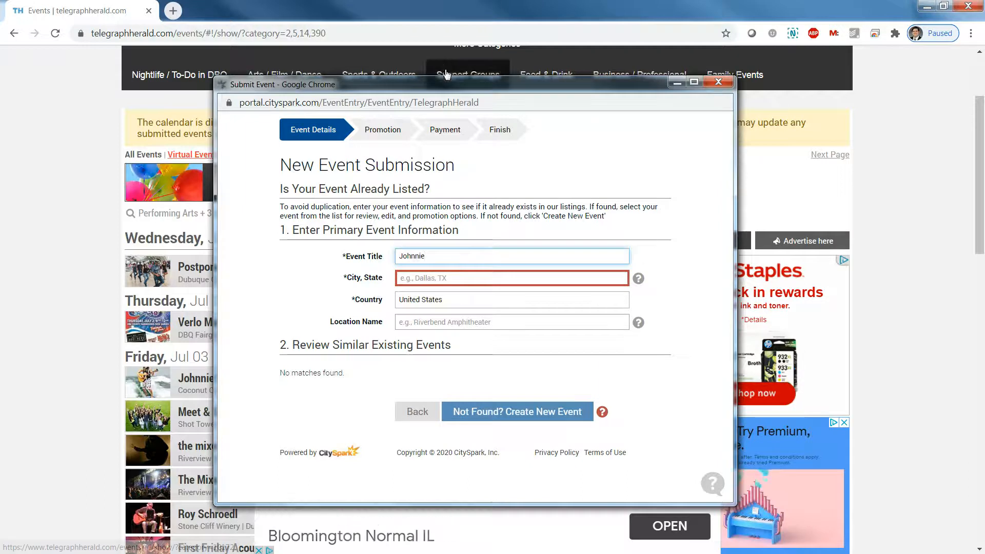
{"action": "left_click_drag", "start_coordinate": [512, 91], "coordinate": [576, 114]}
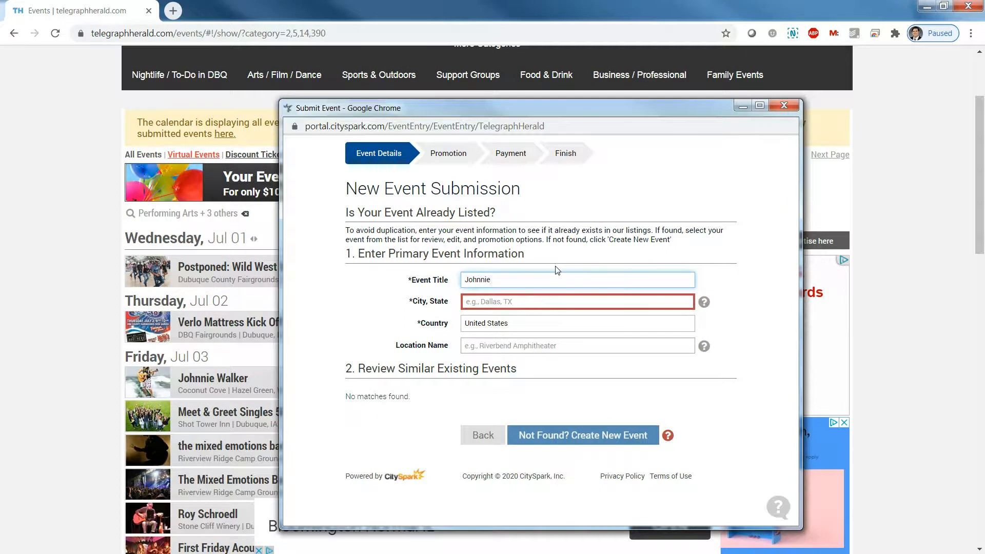
Set City, State to Hazel Green, WI, review similar events, and select the title text
{"action": "left_click", "coordinate": [582, 304]}
{"action": "type", "text": "Hazel"}
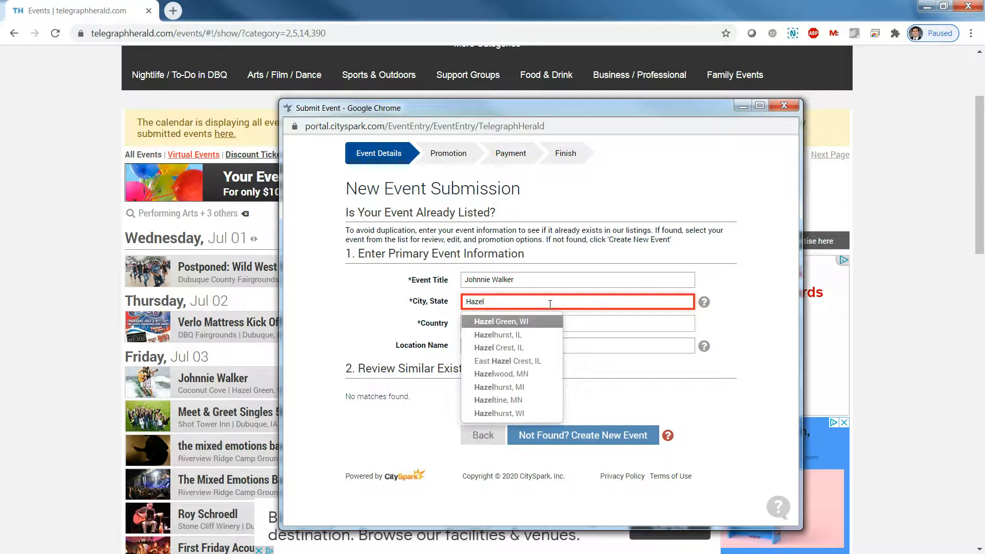
{"action": "left_click", "coordinate": [527, 323]}
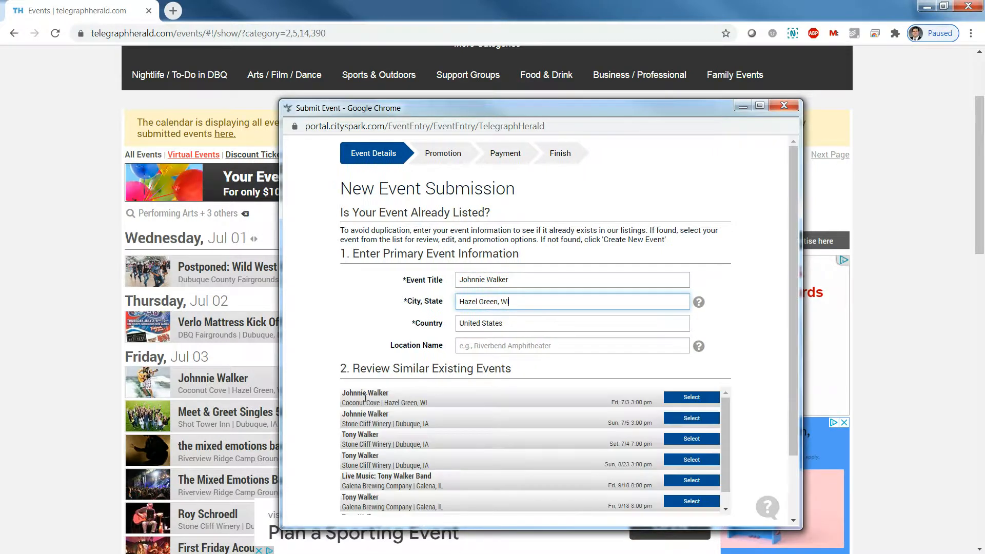
{"action": "scroll", "coordinate": [421, 422], "scroll_direction": "down", "scroll_amount": 1}
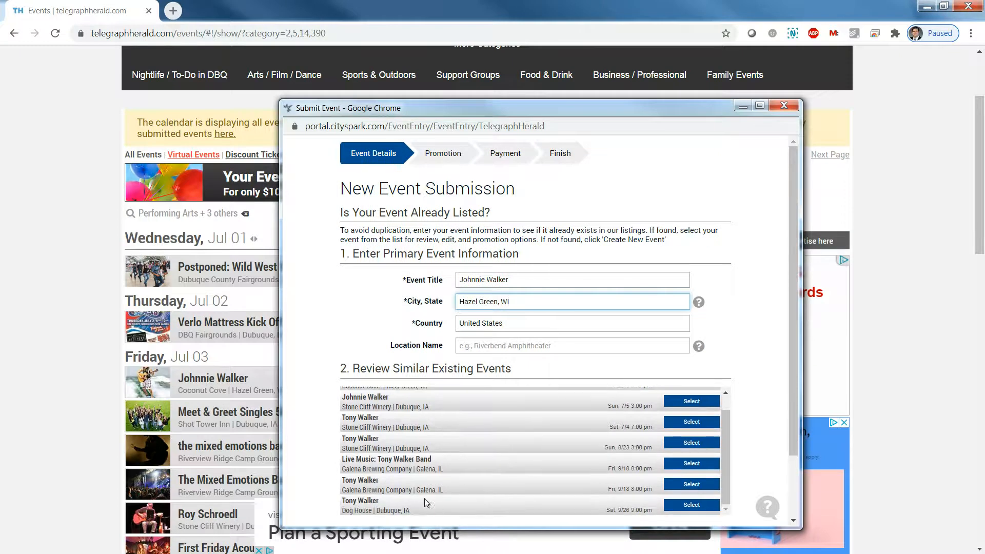
{"action": "scroll", "coordinate": [430, 506], "scroll_direction": "up", "scroll_amount": 1}
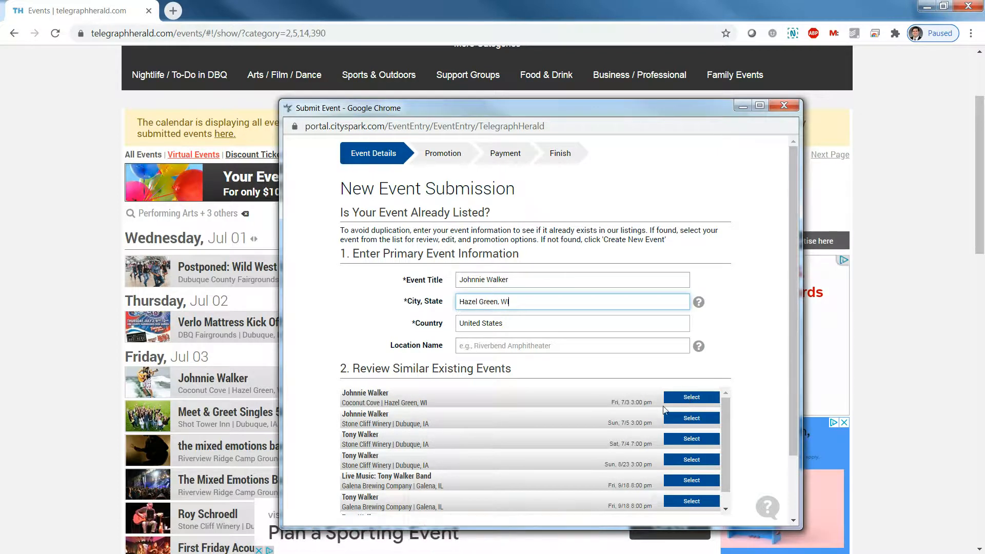
{"action": "scroll", "coordinate": [544, 454], "scroll_direction": "down", "scroll_amount": 1}
{"action": "scroll", "coordinate": [560, 359], "scroll_direction": "down", "scroll_amount": 2}
{"action": "scroll", "coordinate": [521, 325], "scroll_direction": "up", "scroll_amount": 2}
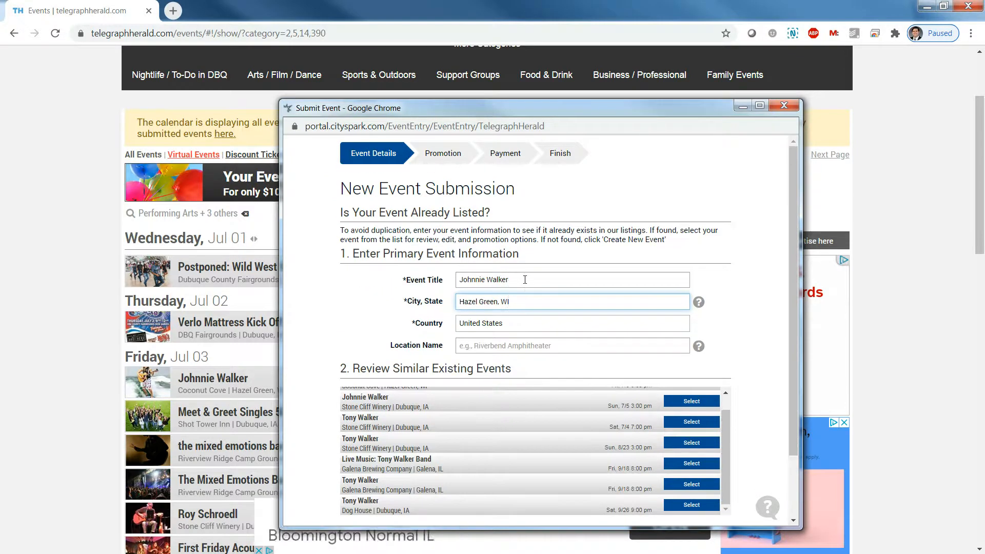
{"action": "left_click_drag", "start_coordinate": [520, 282], "coordinate": [388, 269]}
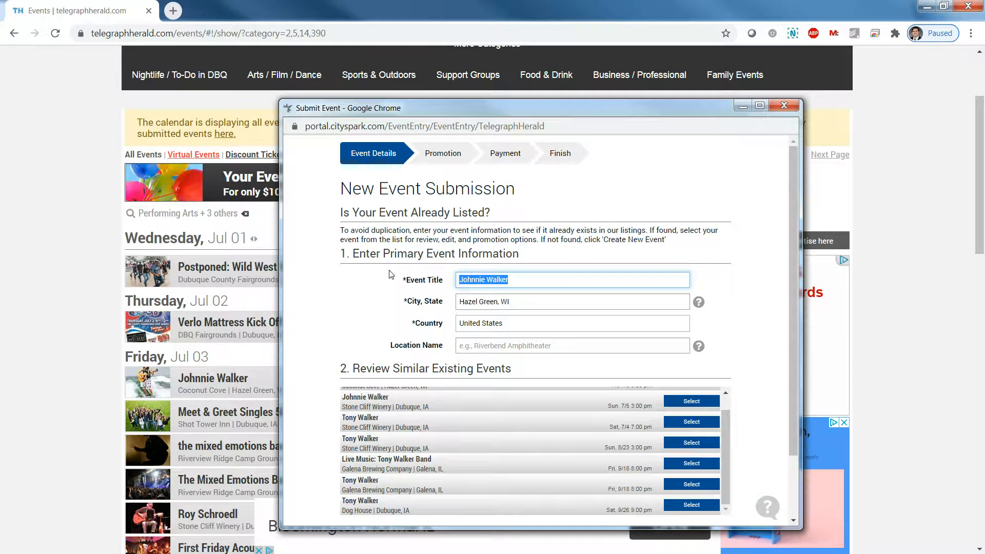
Enter title My New Event, city Dubuque, IA, location Telegraph Herald, and create a new event
{"action": "type", "text": "My New Event"}
{"action": "key", "text": "Tab"}
{"action": "type", "text": "Dubuqeu"}
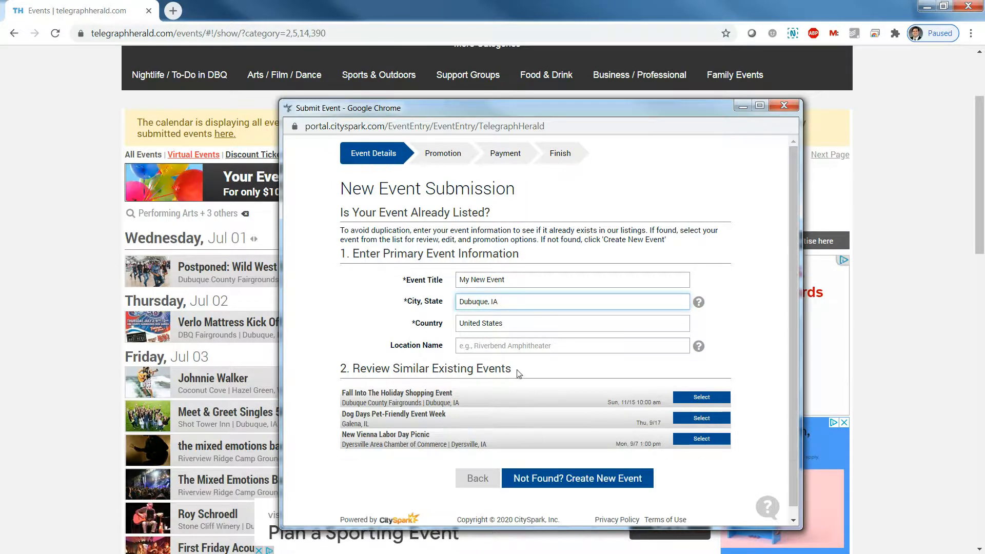
{"action": "left_click", "coordinate": [503, 347]}
{"action": "type", "text": "Te"}
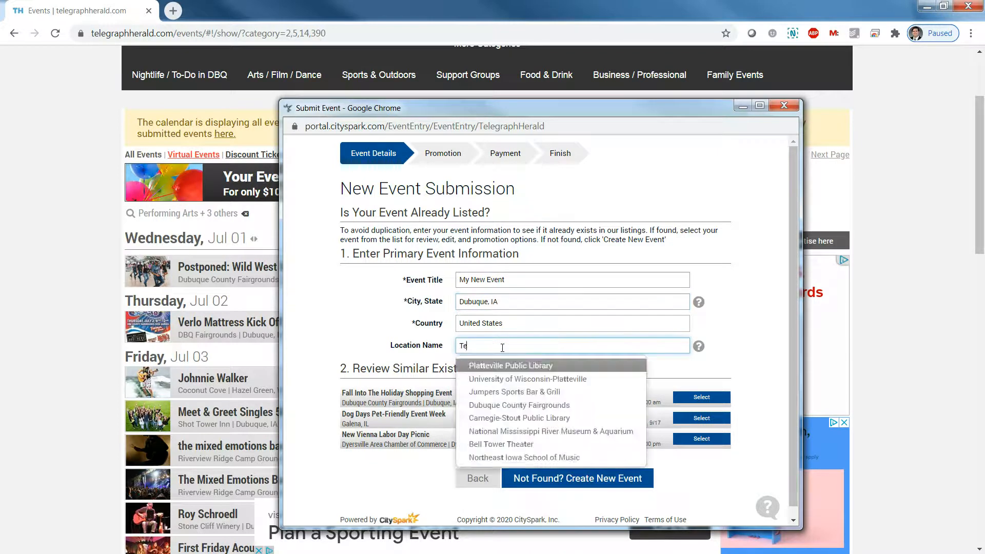
{"action": "type", "text": "legrapjh"}
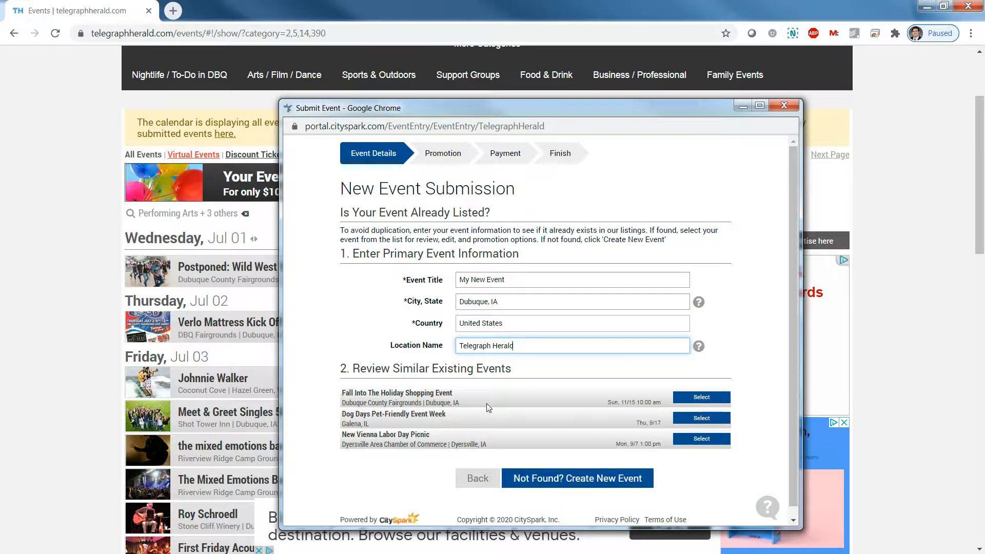
{"action": "left_click", "coordinate": [559, 482]}
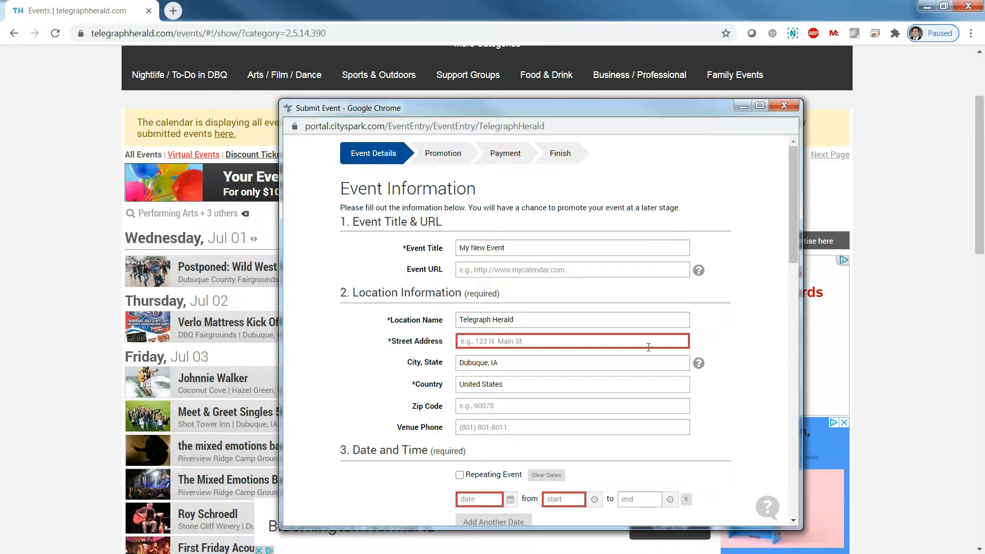
{"action": "left_click", "coordinate": [546, 339]}
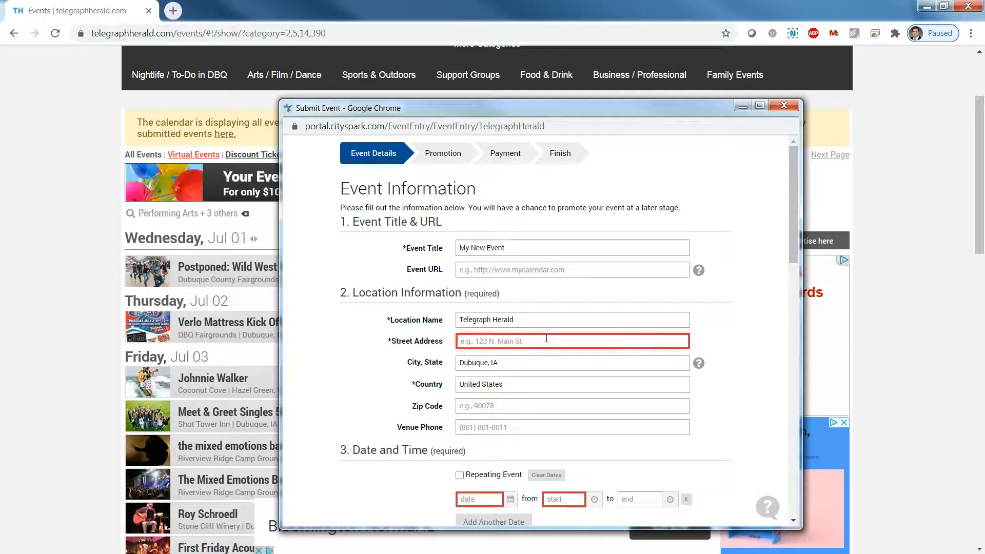
{"action": "type", "text": "801 Bluff St"}
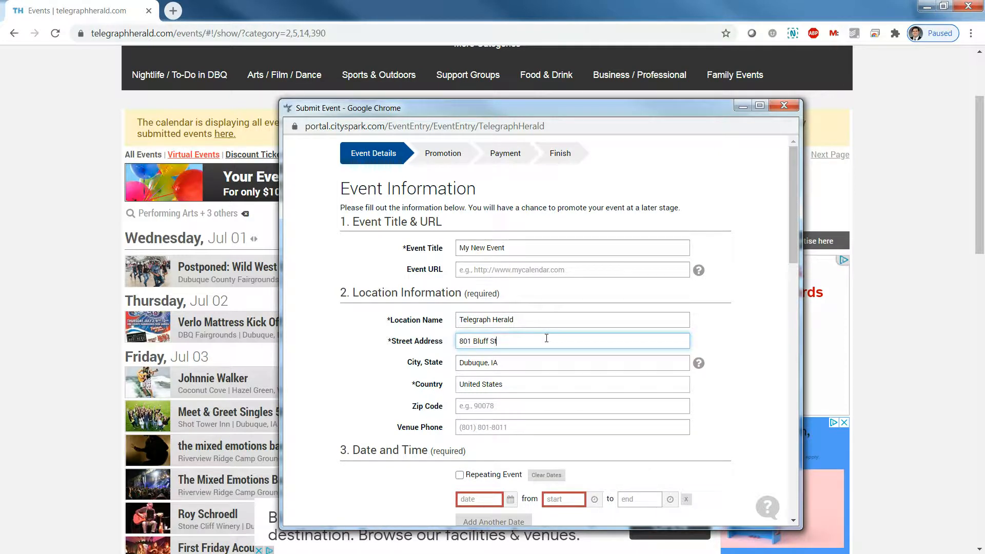
{"action": "left_click", "coordinate": [508, 269]}
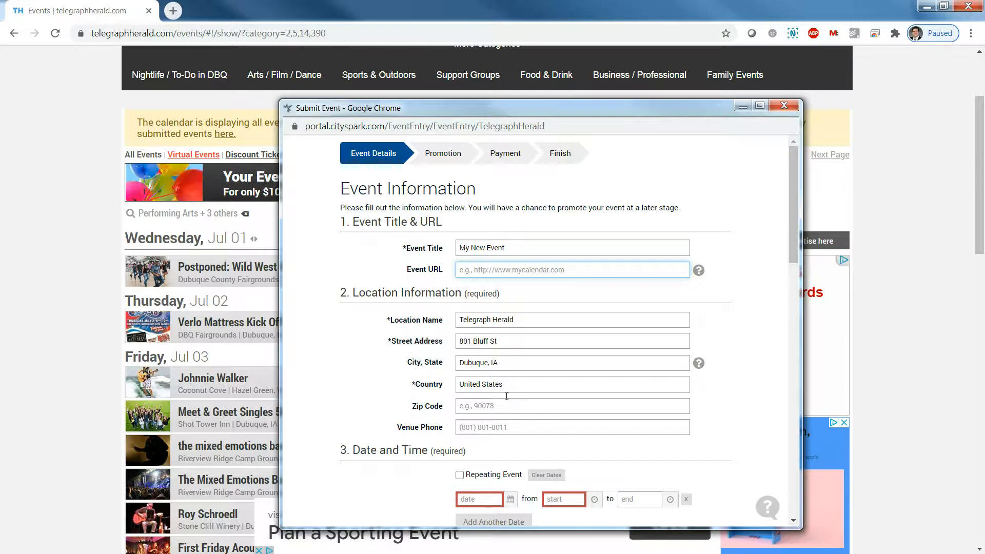
{"action": "scroll", "coordinate": [446, 358], "scroll_direction": "down", "scroll_amount": 1}
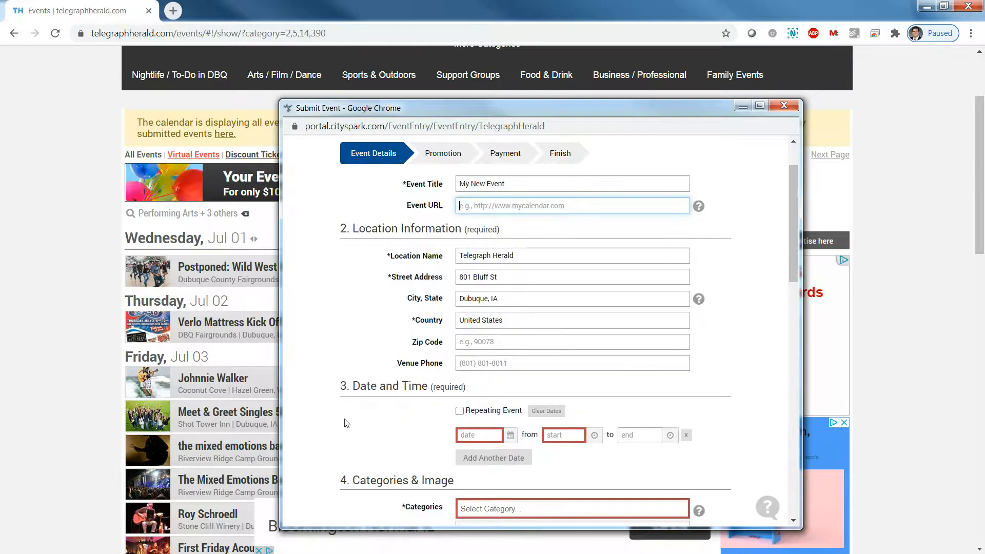
{"action": "scroll", "coordinate": [347, 424], "scroll_direction": "down", "scroll_amount": 1}
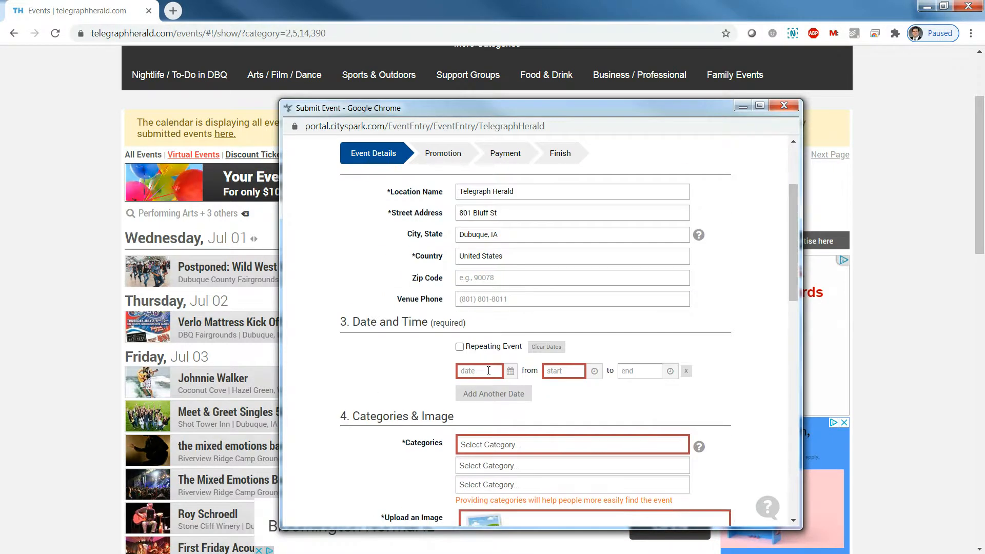
Set the event date to 07/04/2020, from 7:30pm to 11:30pm
{"action": "left_click", "coordinate": [488, 370]}
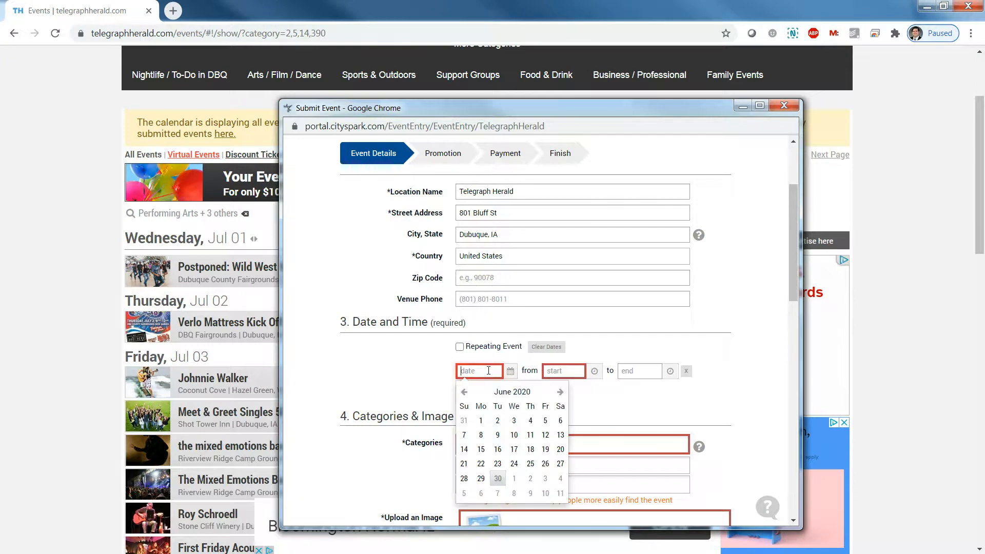
{"action": "left_click", "coordinate": [560, 478]}
{"action": "left_click", "coordinate": [562, 370]}
{"action": "scroll", "coordinate": [554, 457], "scroll_direction": "down", "scroll_amount": 6}
{"action": "left_click", "coordinate": [558, 404]}
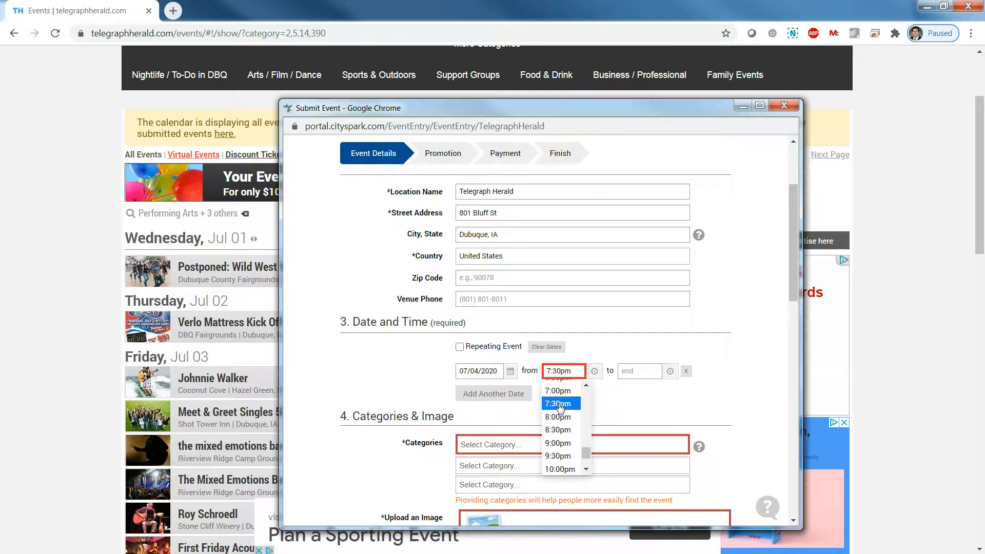
{"action": "left_click", "coordinate": [653, 371]}
{"action": "scroll", "coordinate": [654, 450], "scroll_direction": "down", "scroll_amount": 3}
{"action": "scroll", "coordinate": [653, 450], "scroll_direction": "down", "scroll_amount": 5}
{"action": "left_click", "coordinate": [641, 462]}
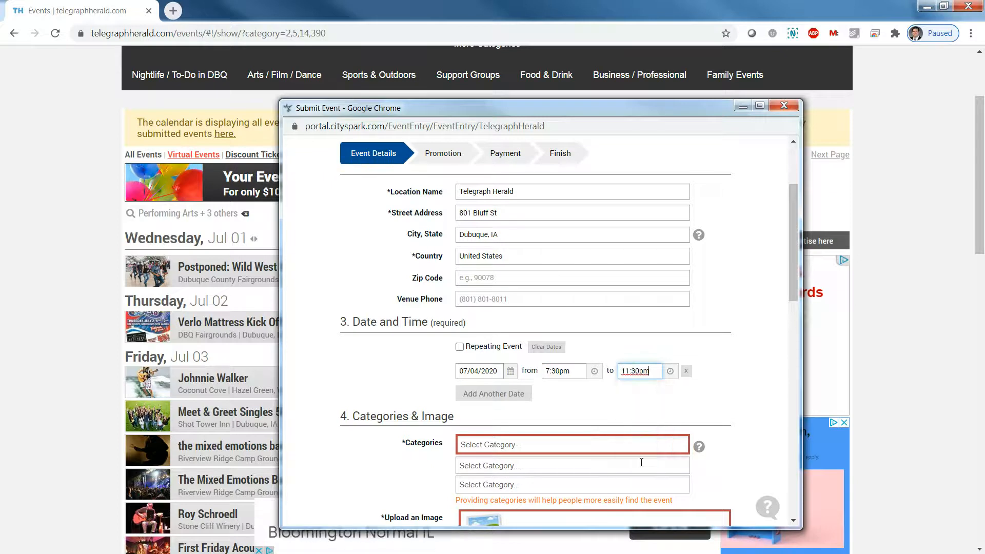
Try adding dates 07/05 and 07/06 and a repeat, then remove them to keep one date
{"action": "left_click", "coordinate": [503, 395]}
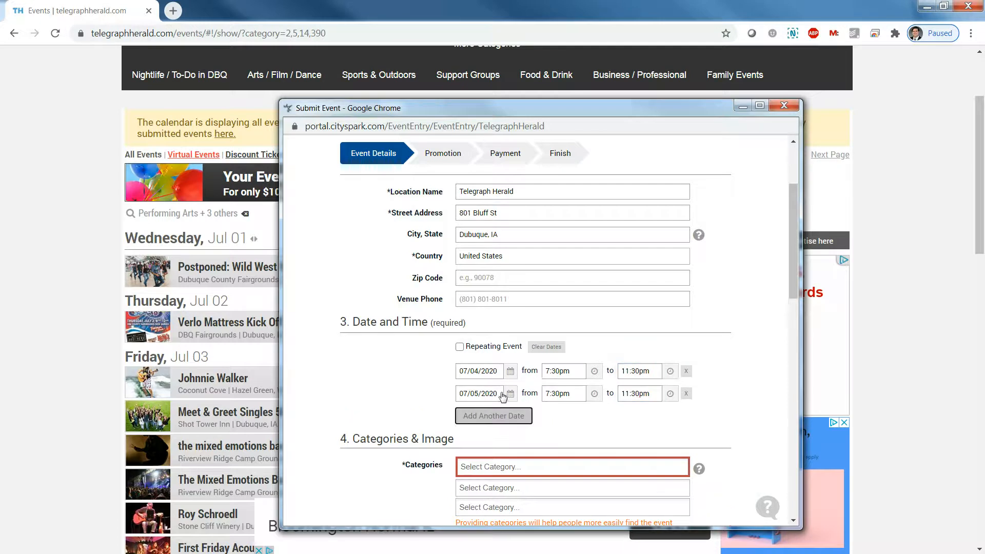
{"action": "left_click", "coordinate": [493, 417]}
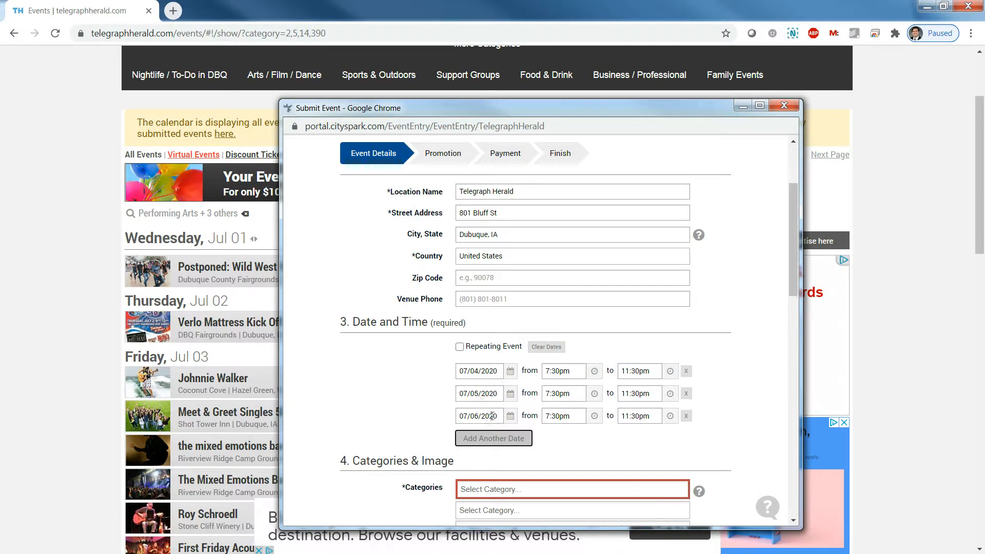
{"action": "left_click", "coordinate": [687, 394]}
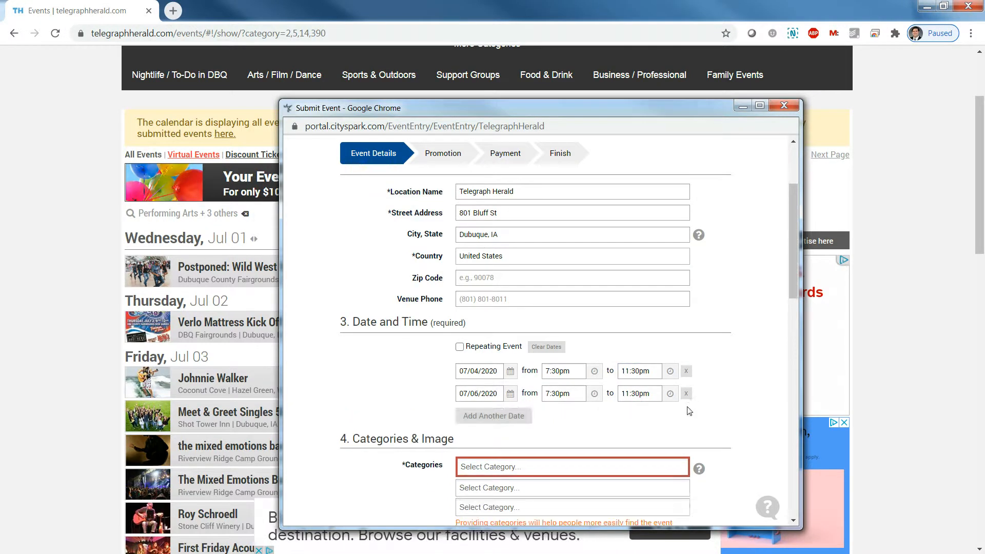
{"action": "left_click", "coordinate": [688, 394]}
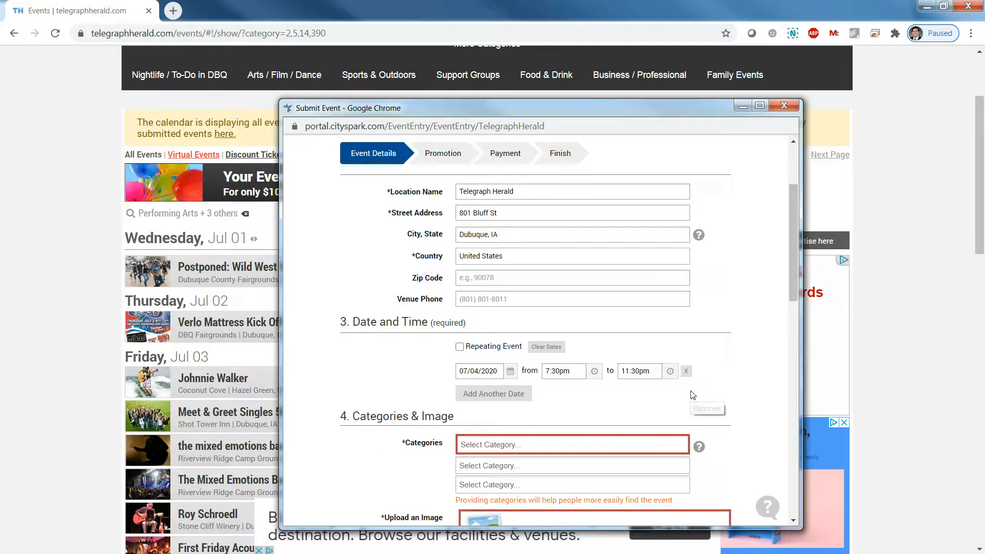
{"action": "left_click", "coordinate": [460, 347]}
{"action": "left_click", "coordinate": [487, 398]}
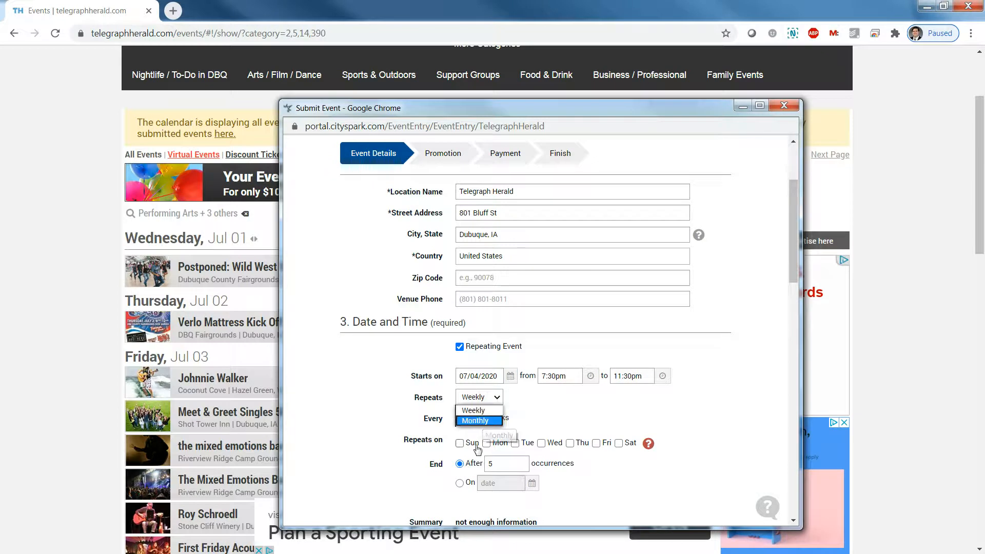
{"action": "left_click", "coordinate": [460, 347]}
{"action": "left_click", "coordinate": [460, 346]}
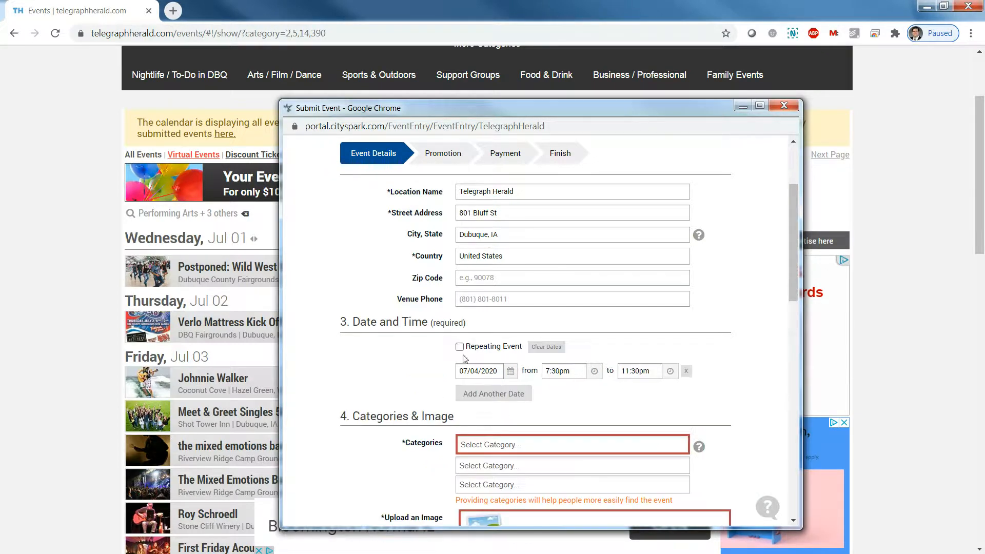
{"action": "scroll", "coordinate": [423, 408], "scroll_direction": "down", "scroll_amount": 3}
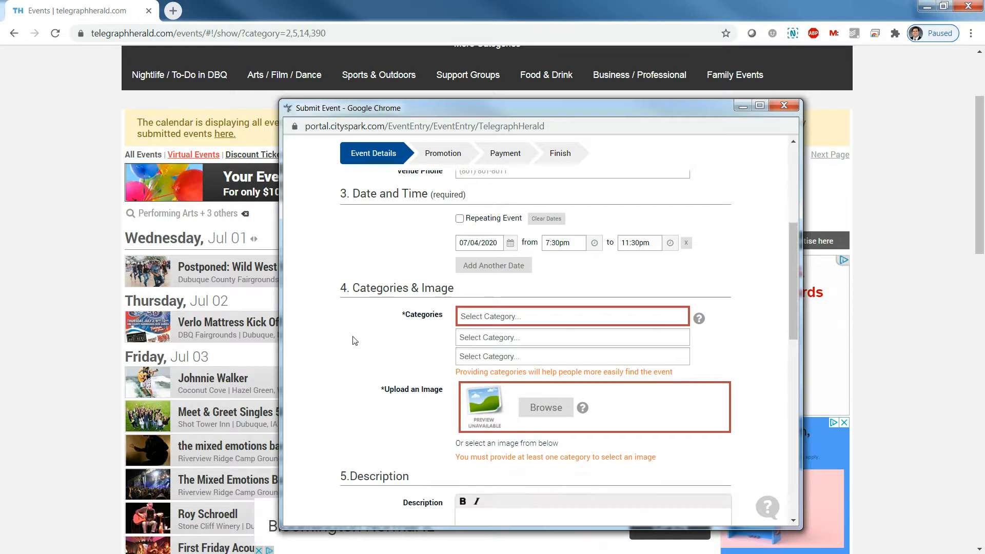
Set the event category to Country Dance, after abandoning a 'Mus' search
{"action": "left_click", "coordinate": [545, 314]}
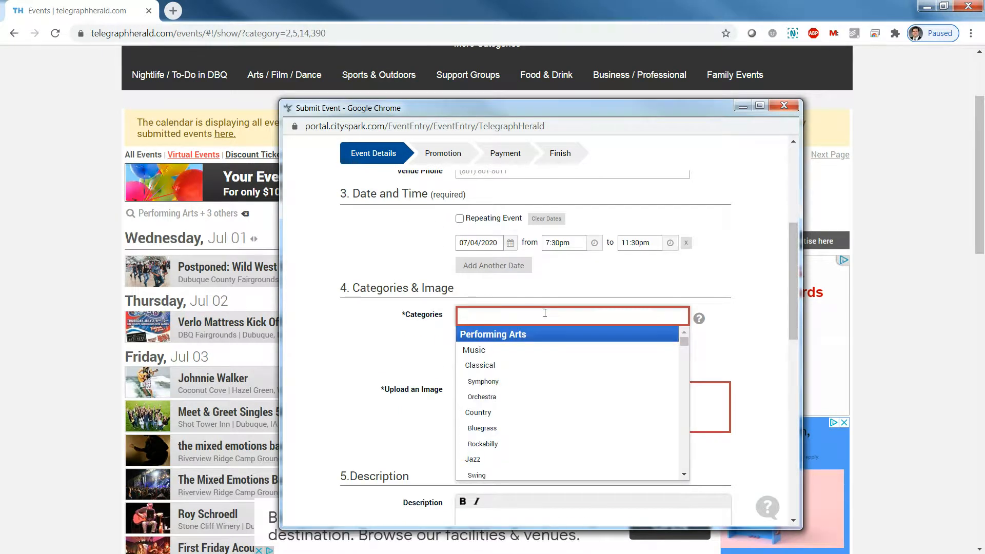
{"action": "type", "text": "Mus"}
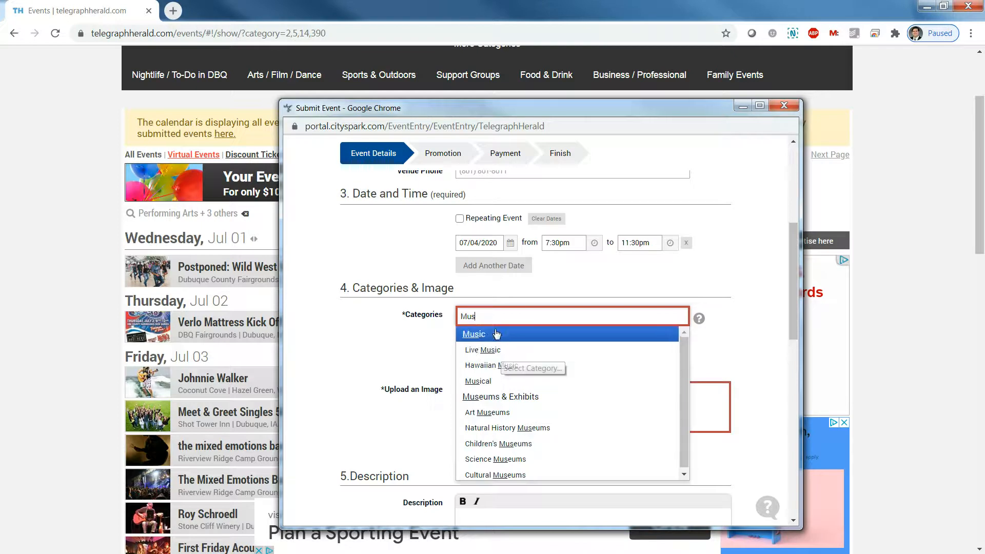
{"action": "left_click", "coordinate": [435, 316]}
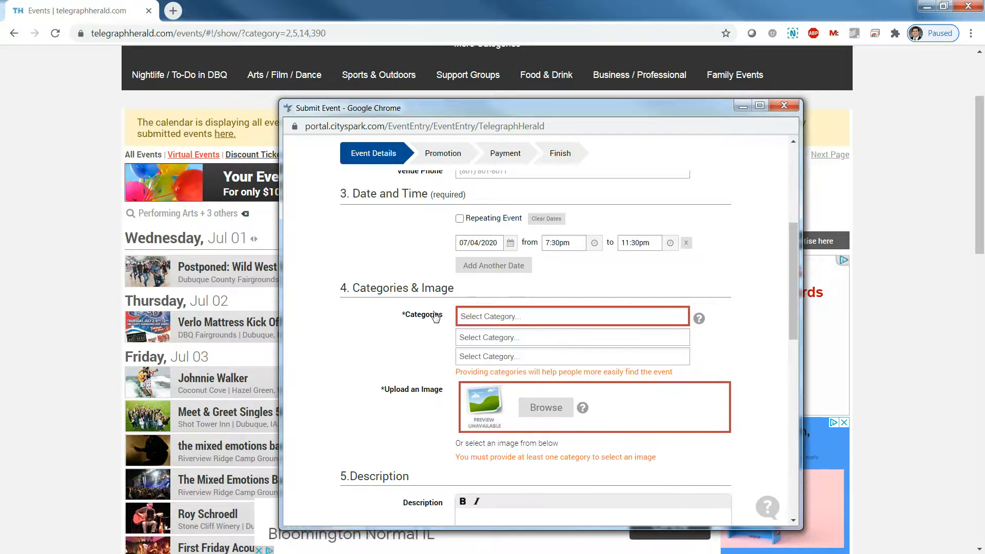
{"action": "left_click", "coordinate": [533, 324]}
{"action": "type", "text": "Country"}
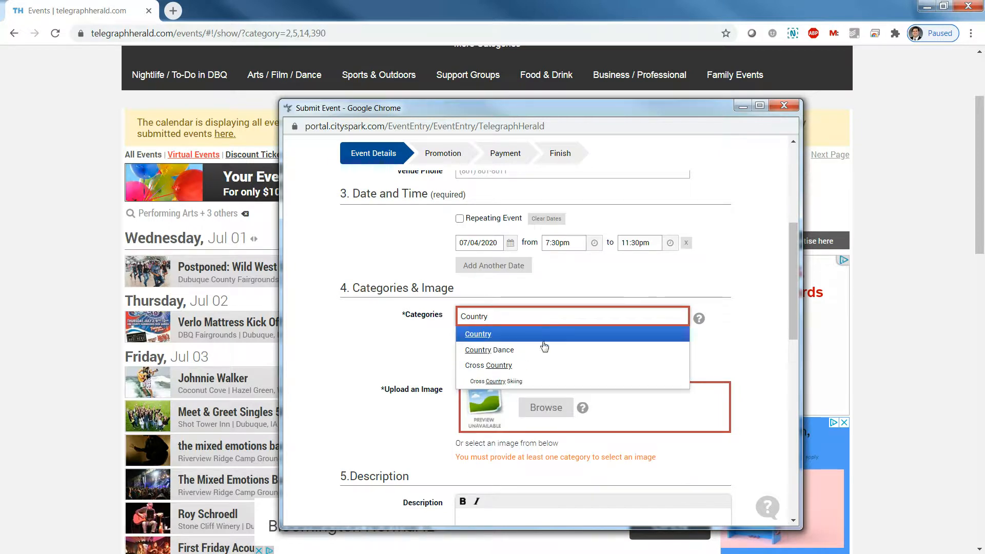
{"action": "left_click", "coordinate": [507, 351]}
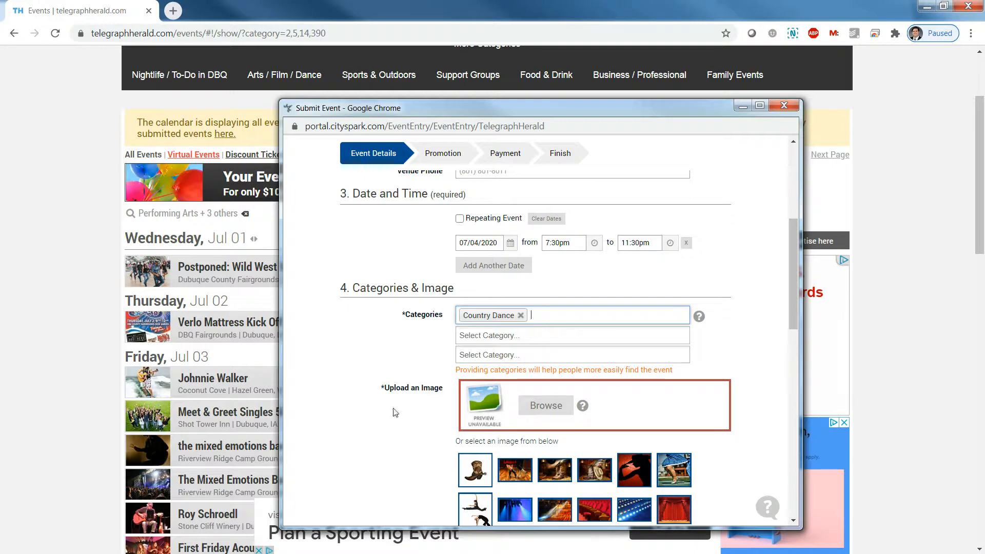
{"action": "left_click", "coordinate": [418, 433]}
Attach a suggested stock photo as the event image, discarding an earlier pick and a cancelled upload
{"action": "scroll", "coordinate": [418, 434], "scroll_direction": "down", "scroll_amount": 1}
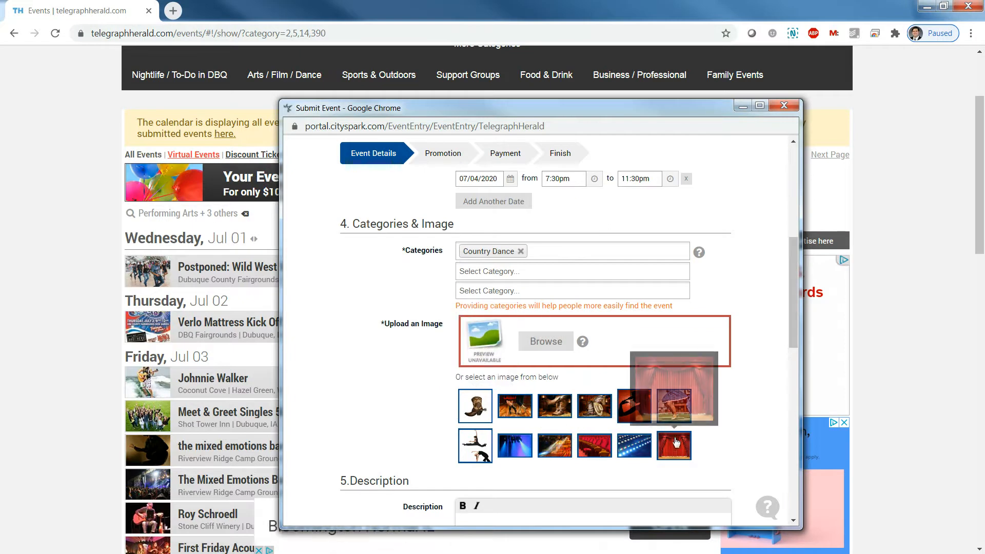
{"action": "mouse_move", "coordinate": [607, 451]}
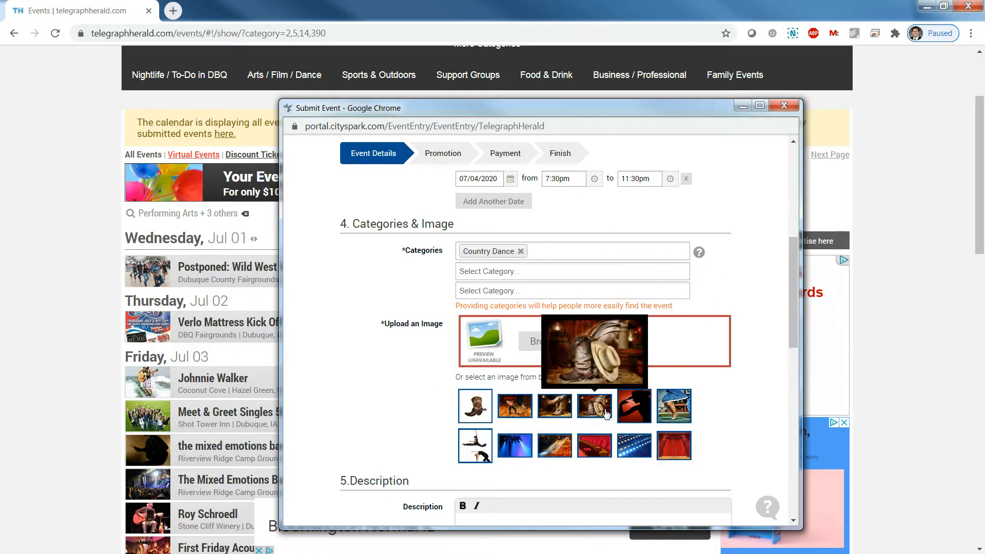
{"action": "left_click", "coordinate": [623, 404]}
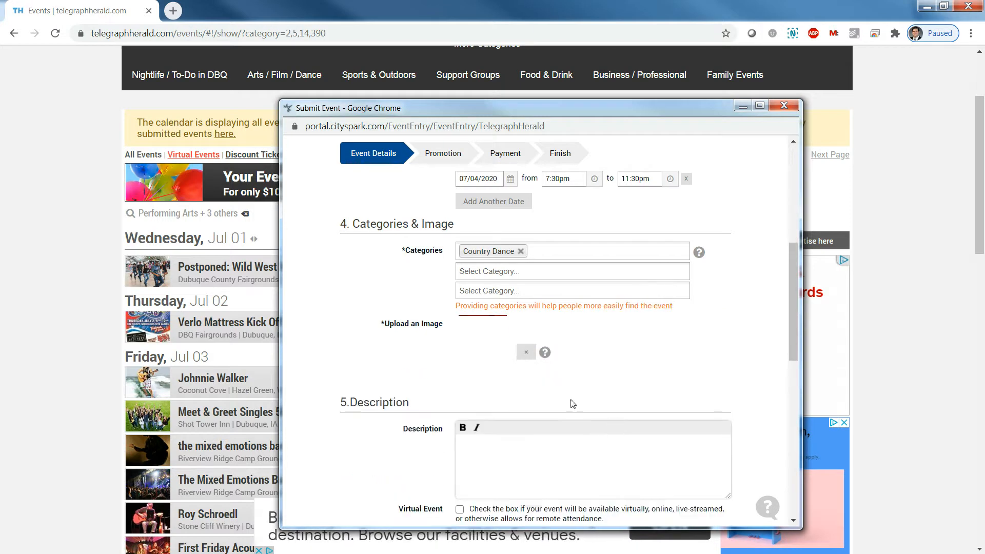
{"action": "left_click", "coordinate": [524, 354]}
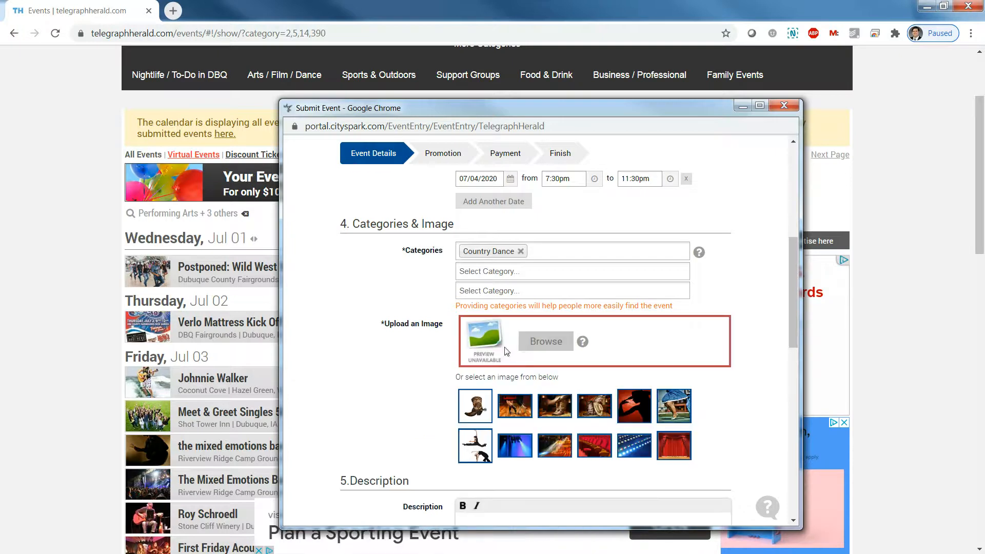
{"action": "left_click", "coordinate": [540, 340]}
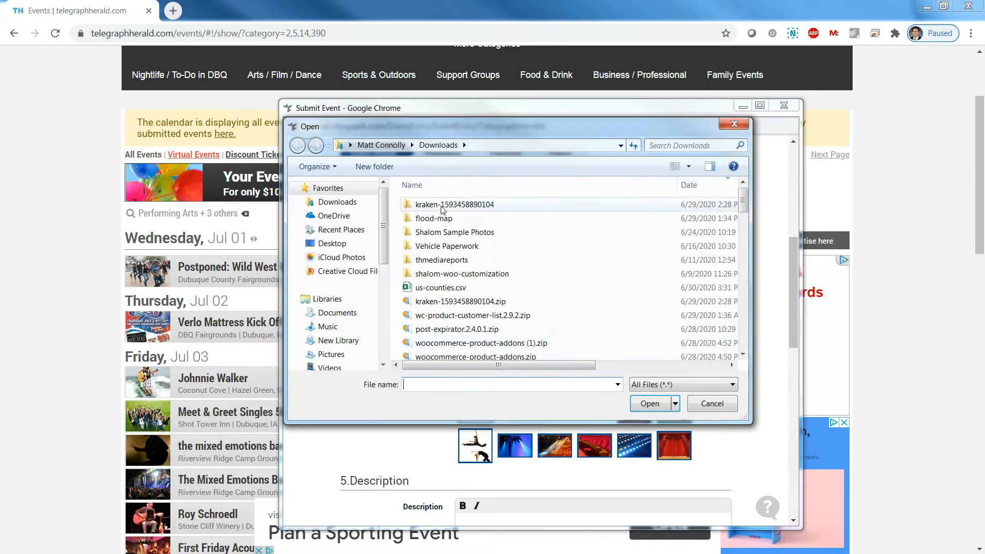
{"action": "left_click", "coordinate": [712, 404]}
{"action": "left_click", "coordinate": [480, 411]}
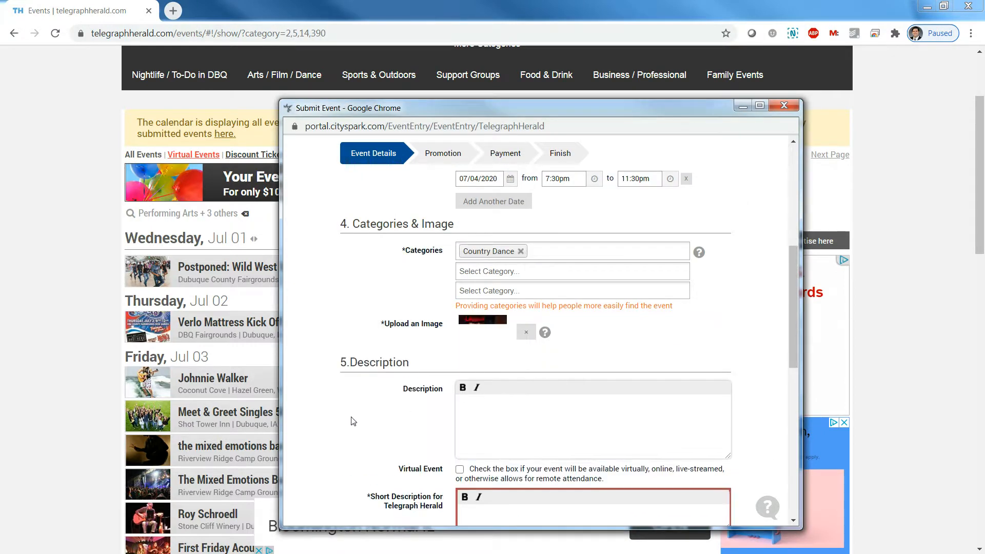
{"action": "scroll", "coordinate": [353, 420], "scroll_direction": "down", "scroll_amount": 1}
Look over the Description and Telegraph Herald Short Description fields before writing anything
{"action": "left_click", "coordinate": [554, 354]}
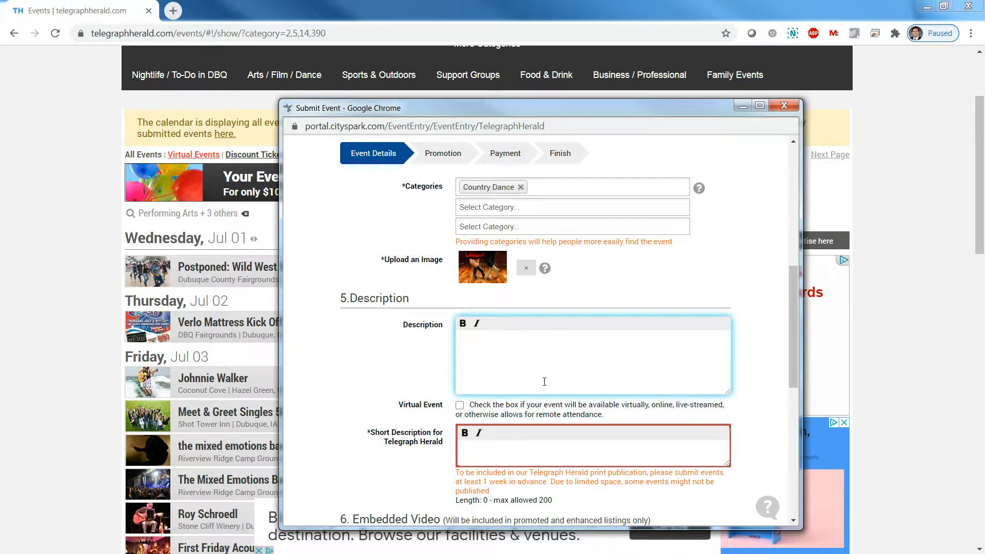
{"action": "left_click", "coordinate": [511, 458]}
{"action": "scroll", "coordinate": [432, 447], "scroll_direction": "down", "scroll_amount": 1}
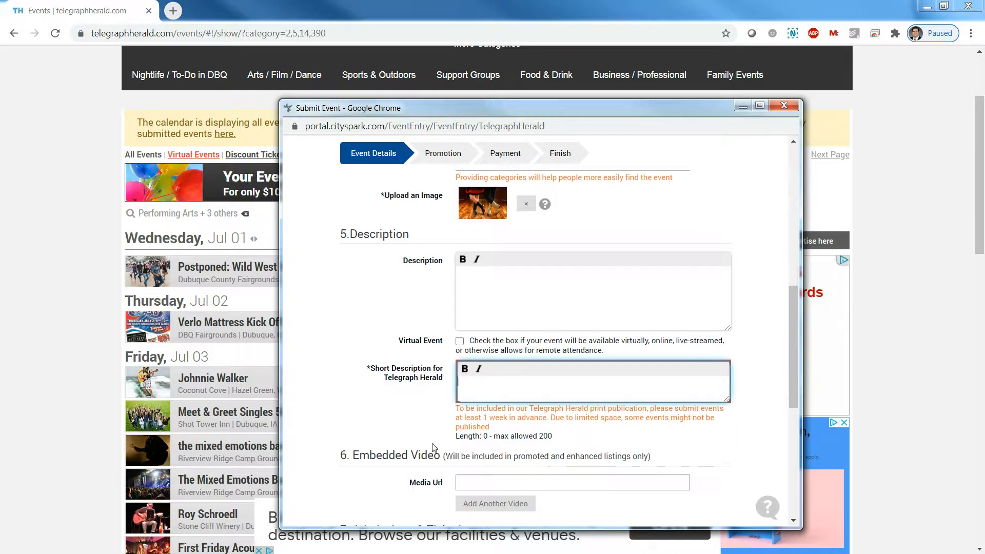
{"action": "left_click_drag", "start_coordinate": [553, 436], "coordinate": [526, 430]}
{"action": "left_click", "coordinate": [504, 387]}
{"action": "scroll", "coordinate": [412, 416], "scroll_direction": "down", "scroll_amount": 4}
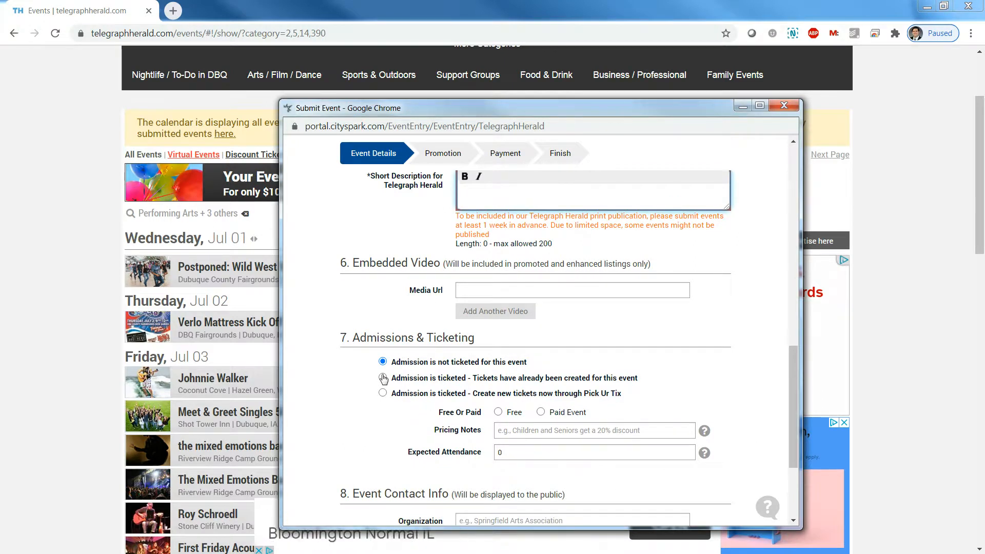
Try the already-ticketed and Pick Ur Tix admission options, then set admission back to not ticketed
{"action": "left_click", "coordinate": [383, 378]}
{"action": "left_click", "coordinate": [537, 450]}
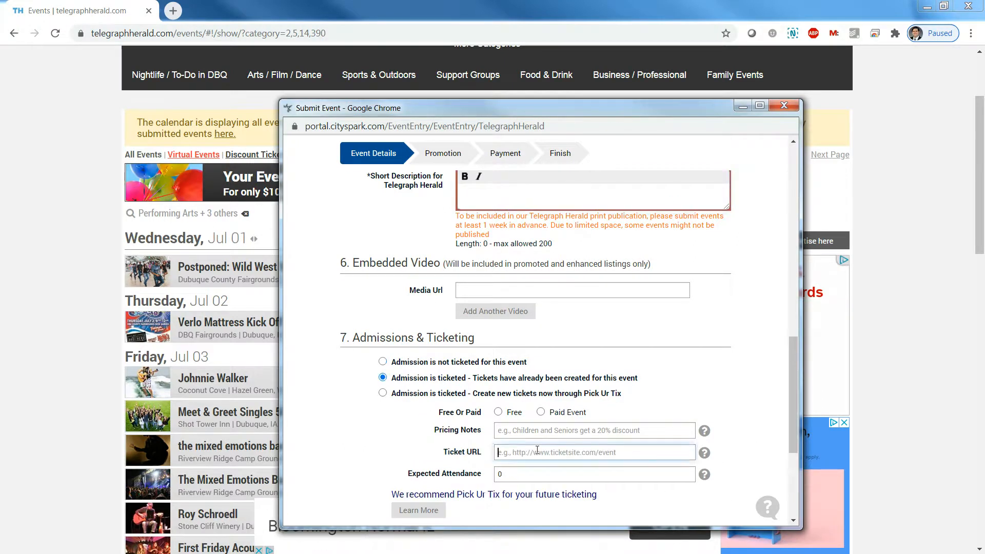
{"action": "left_click", "coordinate": [383, 393]}
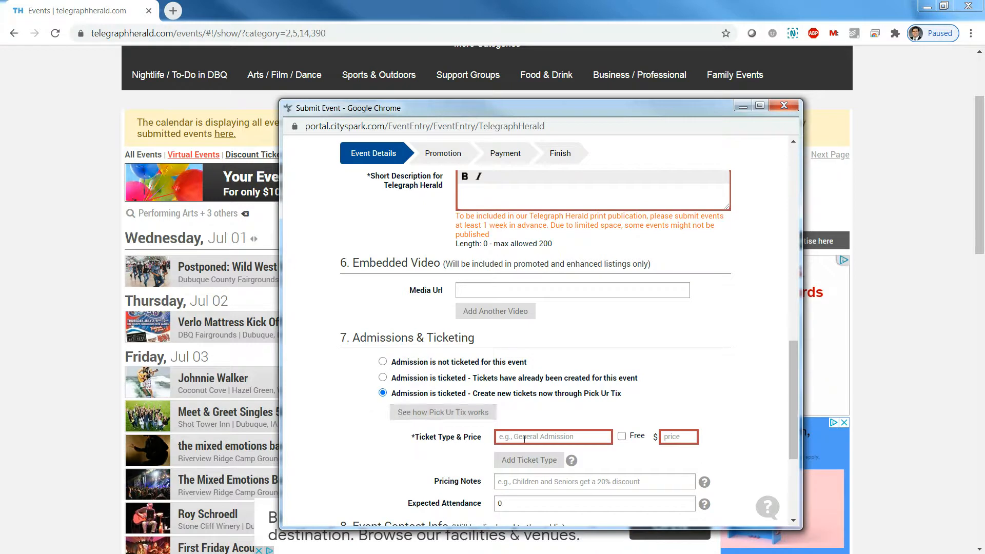
{"action": "scroll", "coordinate": [394, 436], "scroll_direction": "down", "scroll_amount": 1}
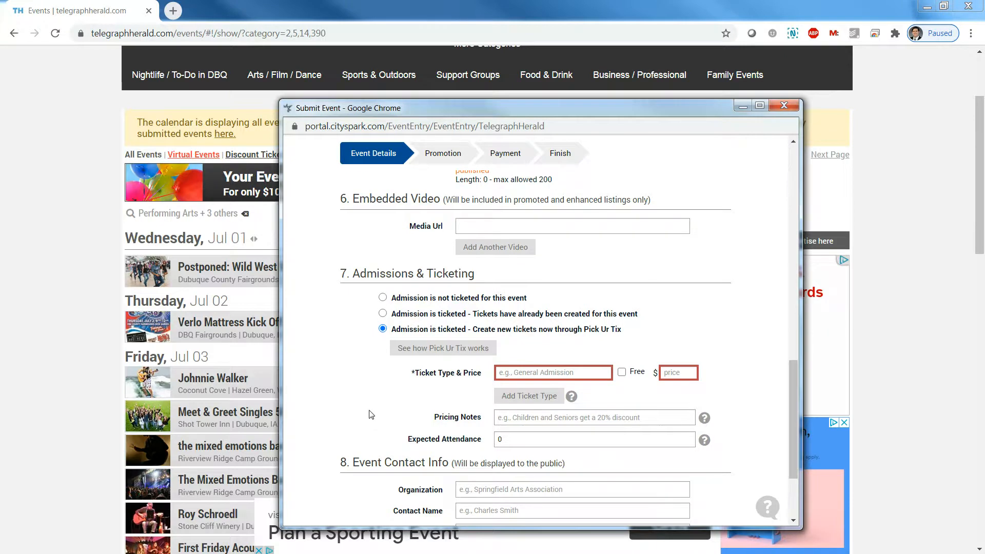
{"action": "scroll", "coordinate": [371, 415], "scroll_direction": "down", "scroll_amount": 1}
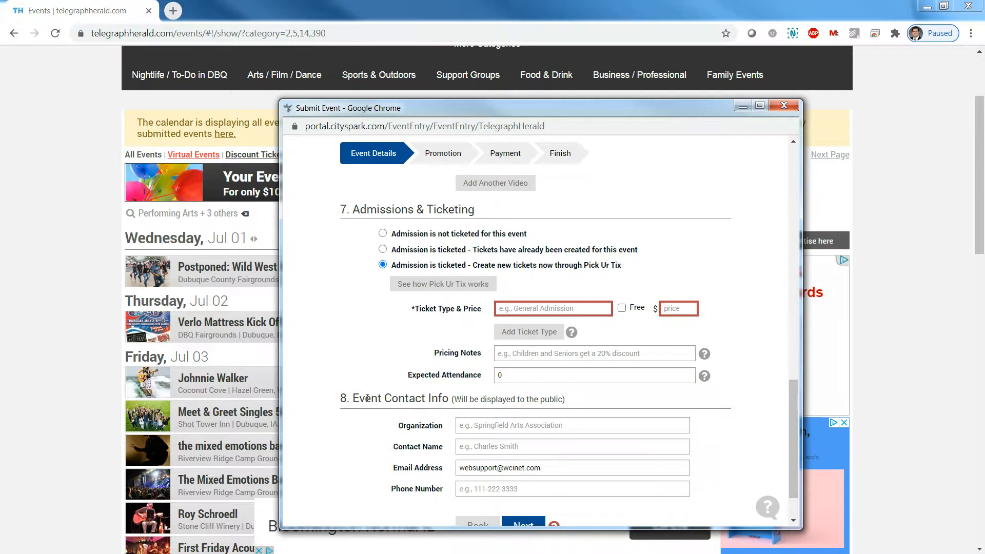
{"action": "scroll", "coordinate": [367, 398], "scroll_direction": "down", "scroll_amount": 1}
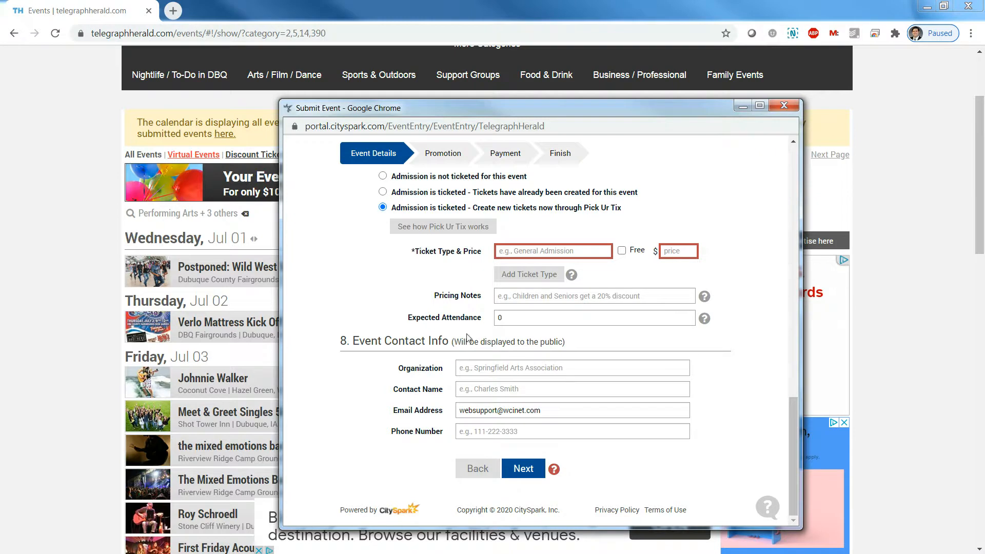
{"action": "scroll", "coordinate": [398, 390], "scroll_direction": "up", "scroll_amount": 3}
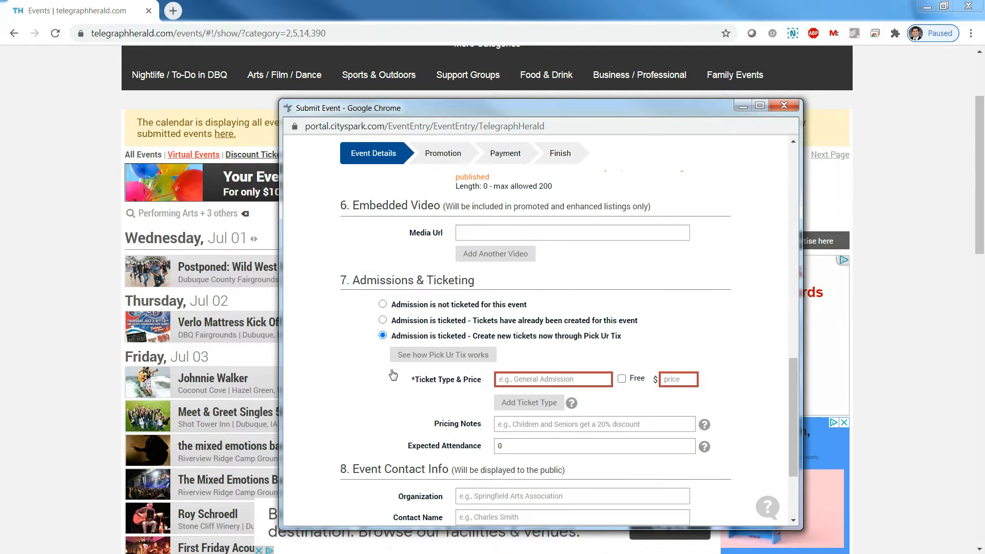
{"action": "left_click", "coordinate": [383, 306]}
Enter 'Test event' as both Description and Short Description, then proceed to the review page
{"action": "scroll", "coordinate": [384, 391], "scroll_direction": "up", "scroll_amount": 1}
{"action": "scroll", "coordinate": [382, 391], "scroll_direction": "up", "scroll_amount": 5}
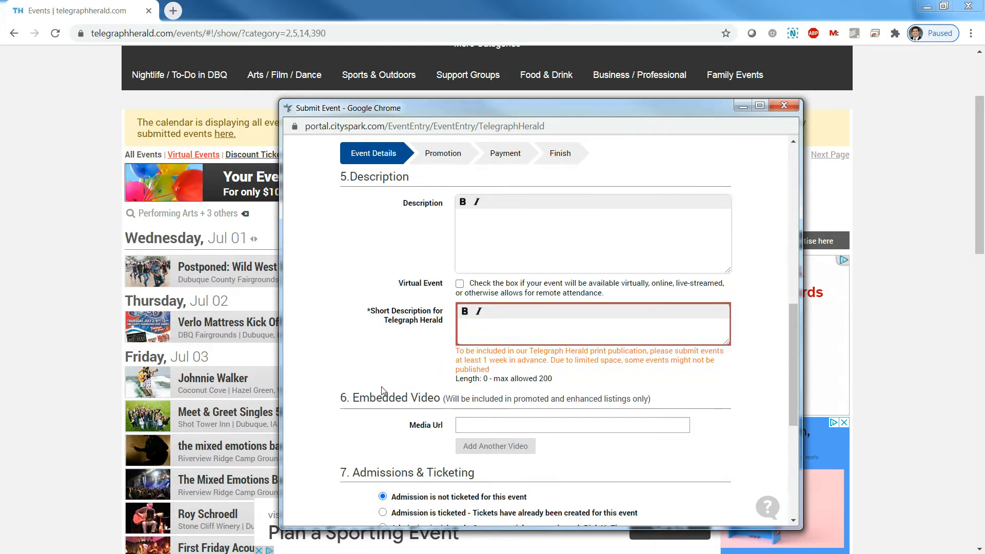
{"action": "left_click", "coordinate": [595, 369]}
{"action": "type", "text": "Test event"}
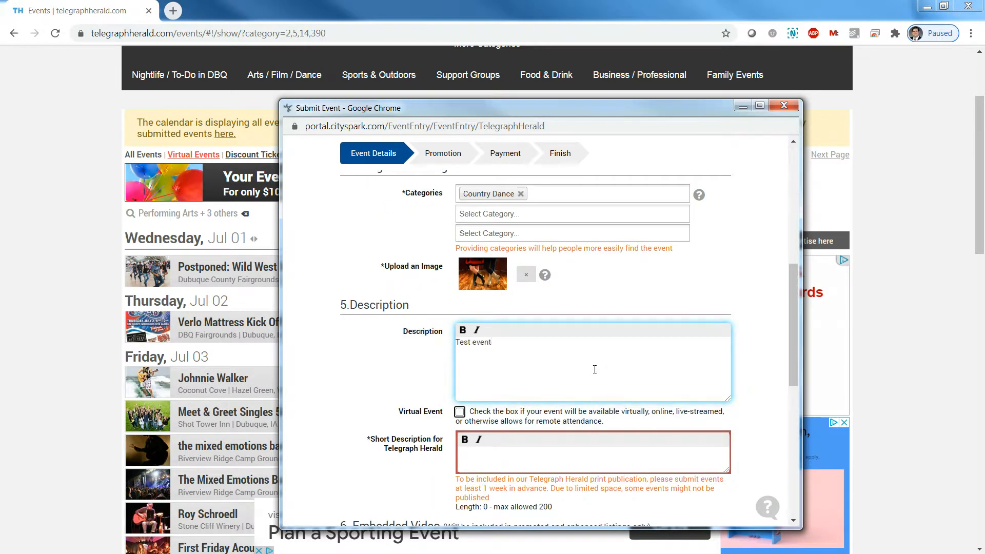
{"action": "key", "text": "Tab"}
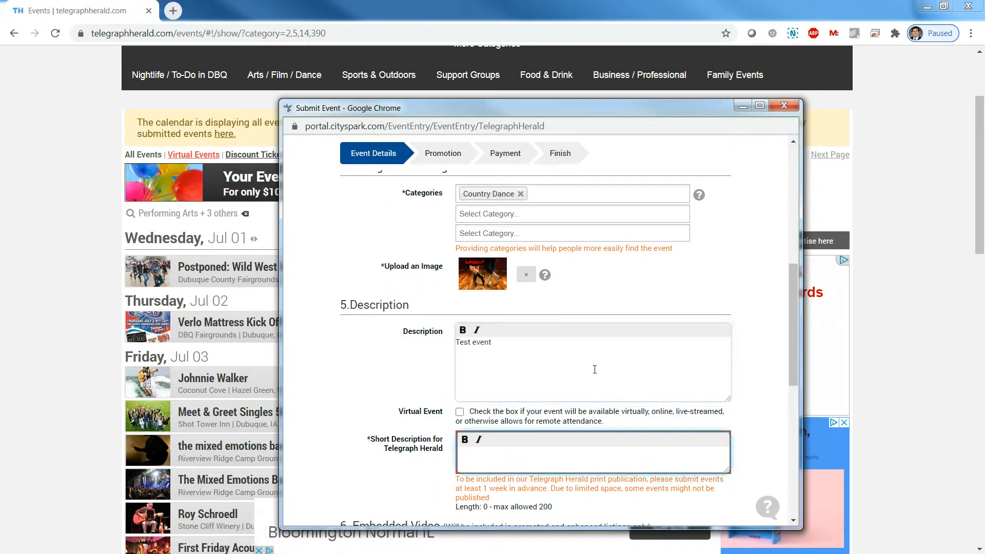
{"action": "type", "text": "Te"}
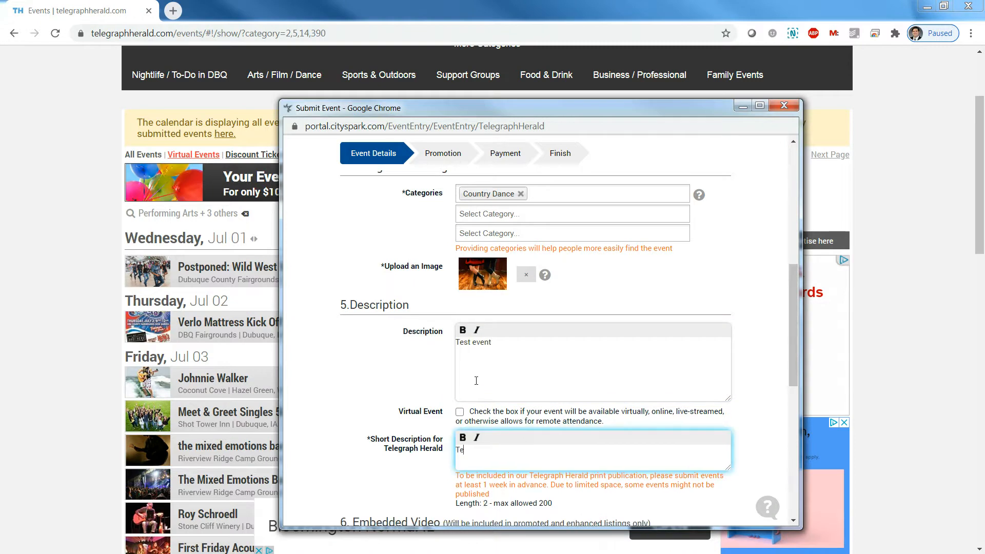
{"action": "type", "text": "st event"}
{"action": "left_click", "coordinate": [760, 358]}
{"action": "scroll", "coordinate": [759, 358], "scroll_direction": "down", "scroll_amount": 6}
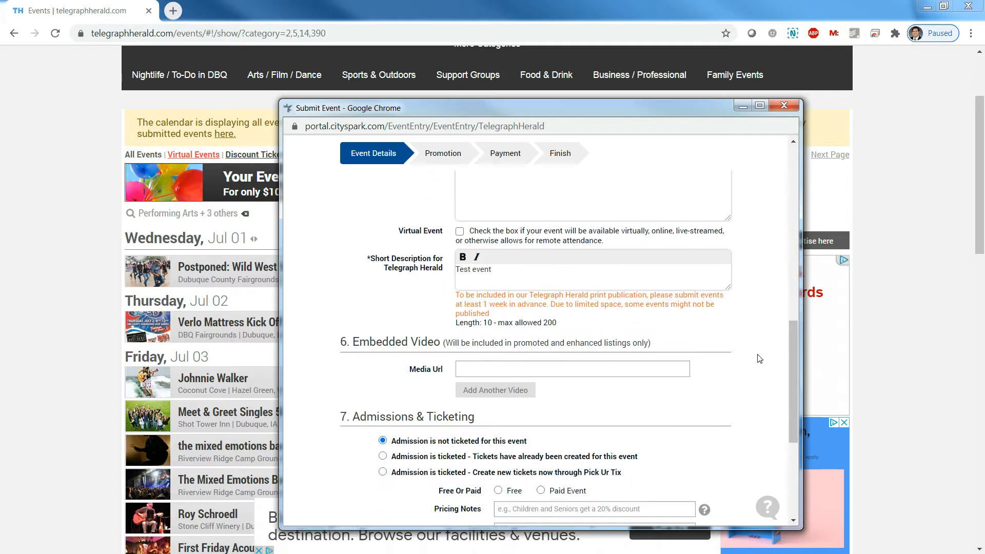
{"action": "scroll", "coordinate": [482, 392], "scroll_direction": "down", "scroll_amount": 2}
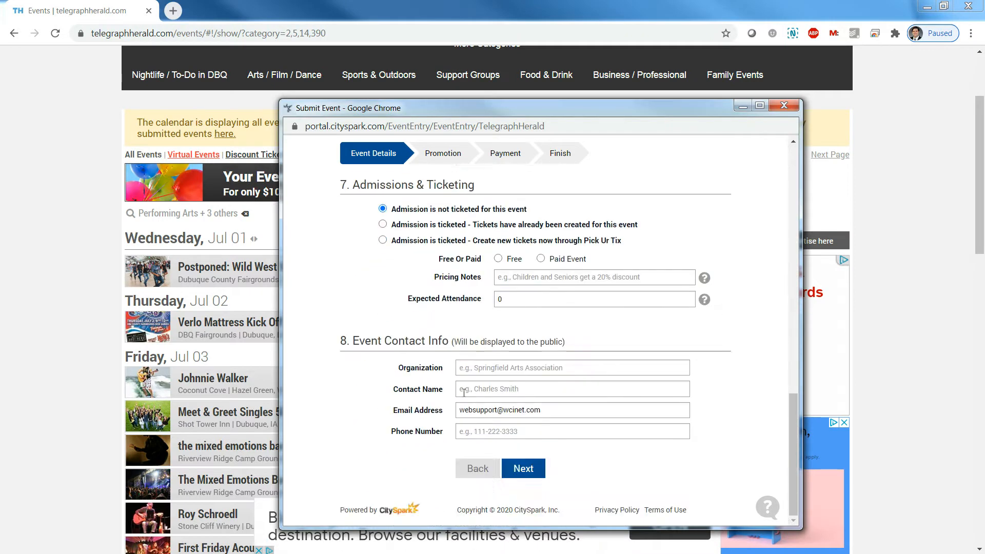
{"action": "left_click", "coordinate": [534, 471]}
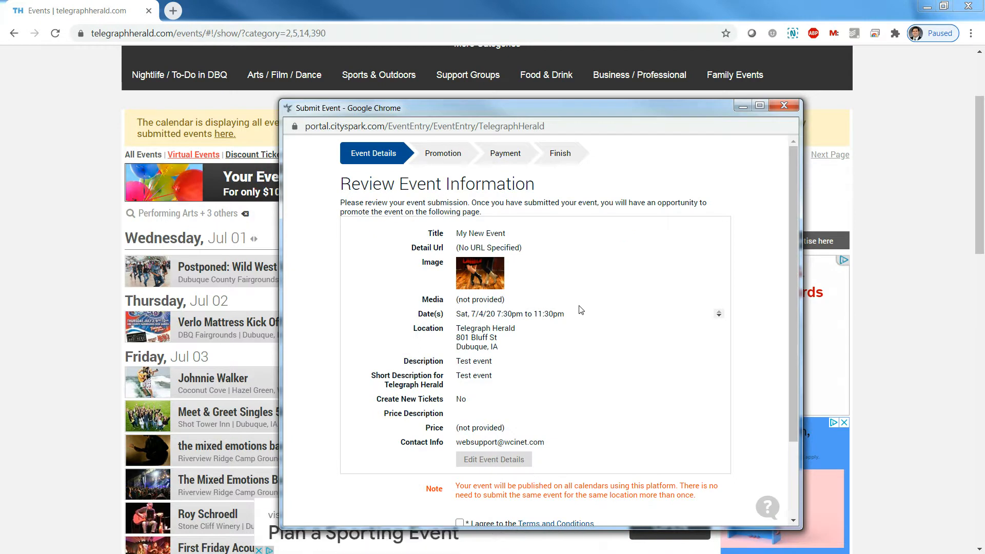
Scroll the review page checking the Sat 7/4/20, 7:30pm–11:30pm event at 801 Bluff St, Dubuque
{"action": "scroll", "coordinate": [533, 365], "scroll_direction": "down", "scroll_amount": 2}
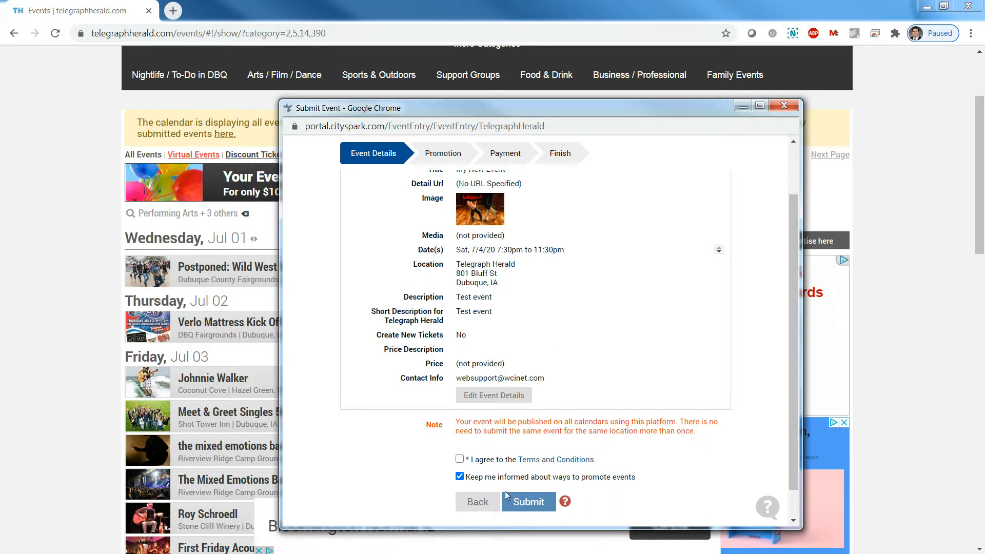
{"action": "scroll", "coordinate": [554, 429], "scroll_direction": "up", "scroll_amount": 3}
{"action": "scroll", "coordinate": [554, 421], "scroll_direction": "down", "scroll_amount": 4}
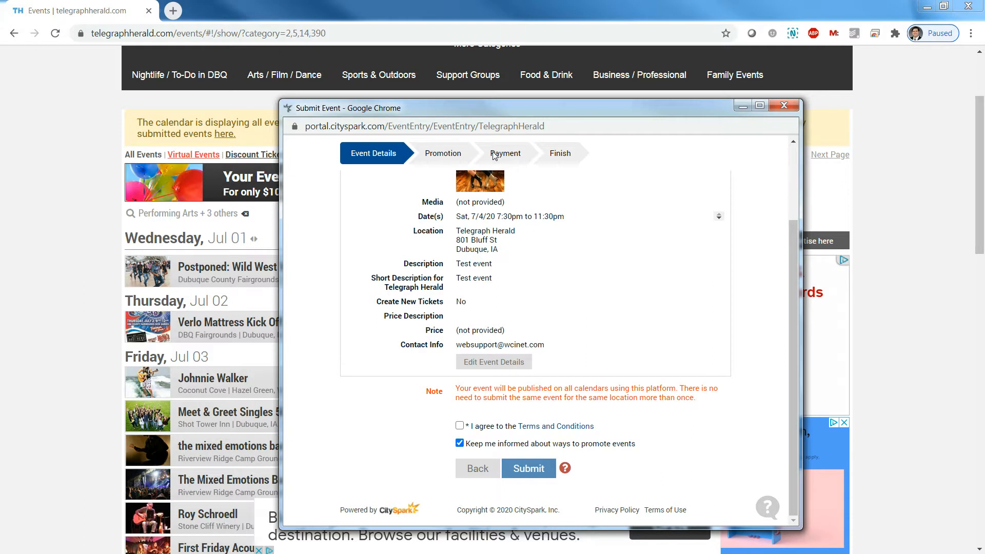
{"action": "left_click_drag", "start_coordinate": [489, 155], "coordinate": [523, 156]}
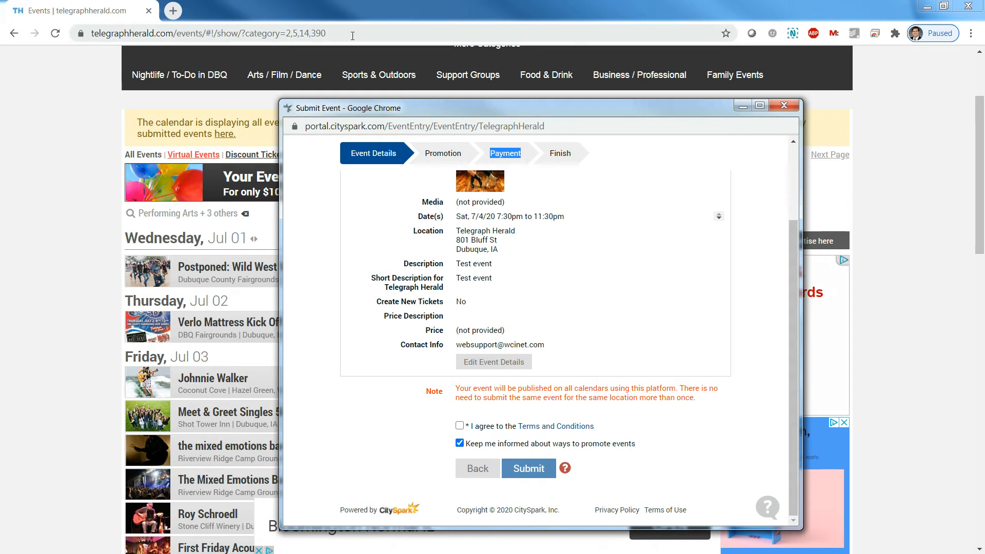
Type the support e-mail address into the main window's address bar and select it all
{"action": "left_click", "coordinate": [352, 33]}
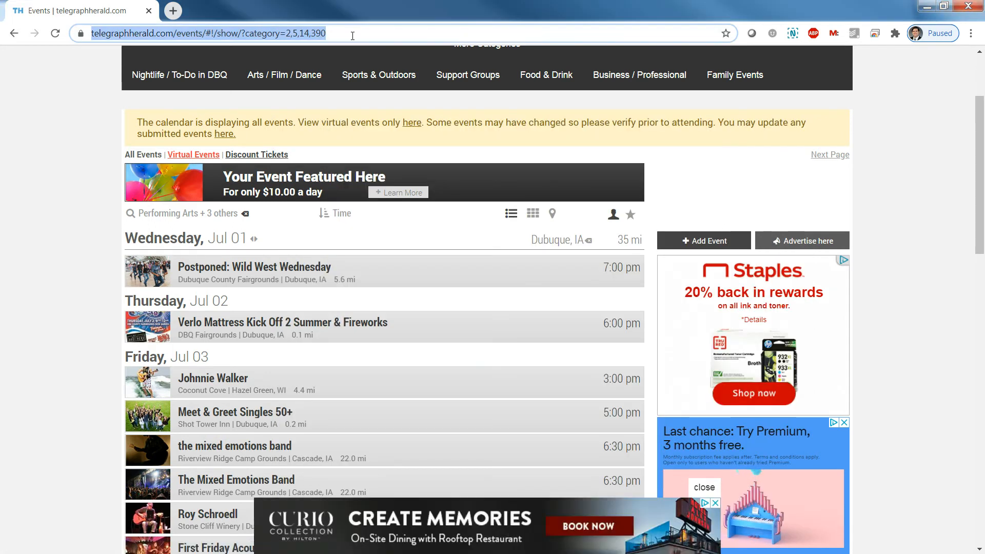
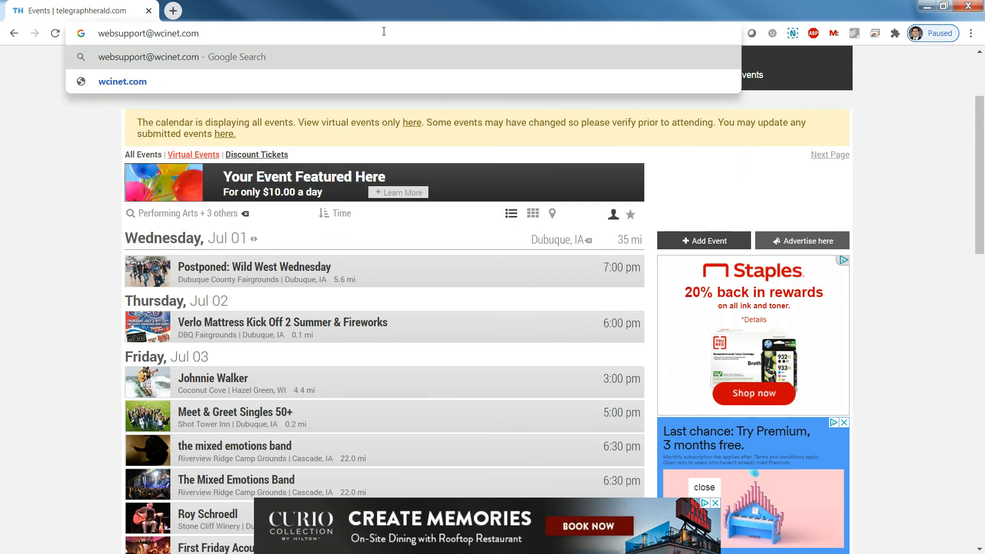
{"action": "key", "text": "ctrl+a"}
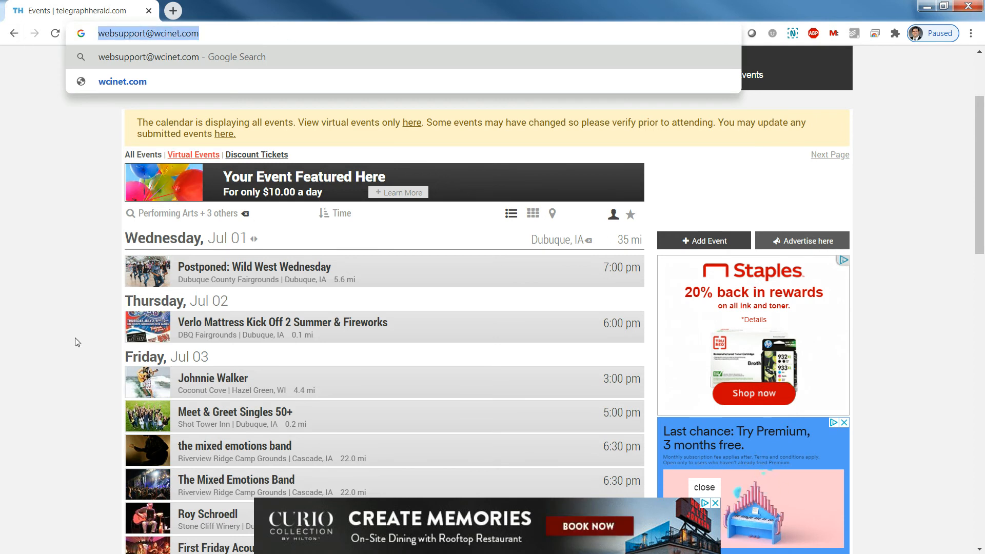